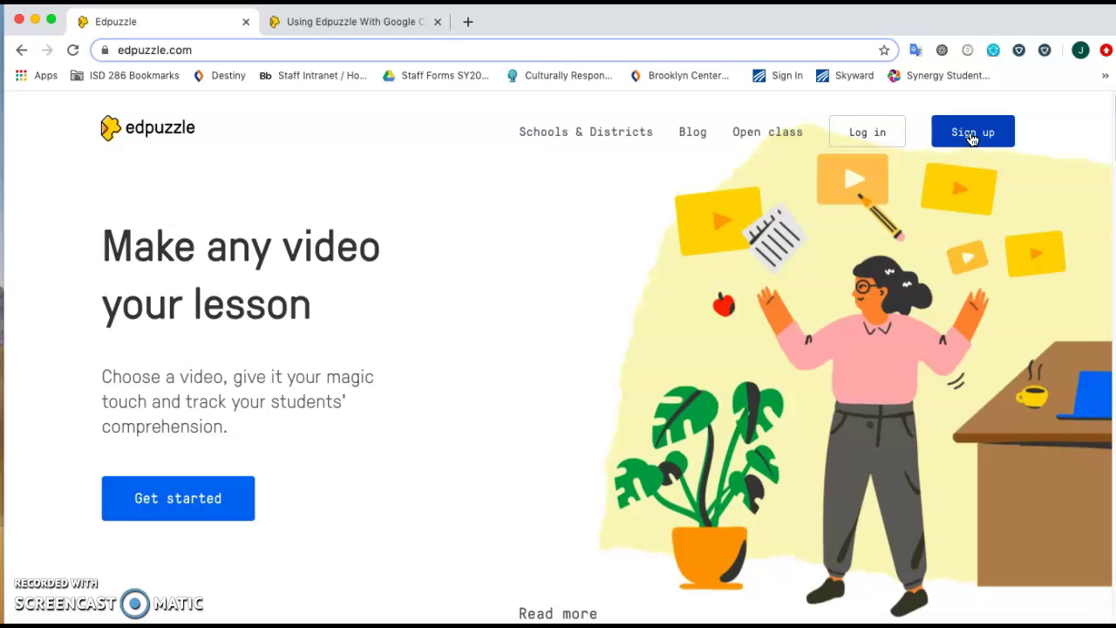
Step: Sign up for Edpuzzle as a teacher by signing in with the school Google account
click(972, 135)
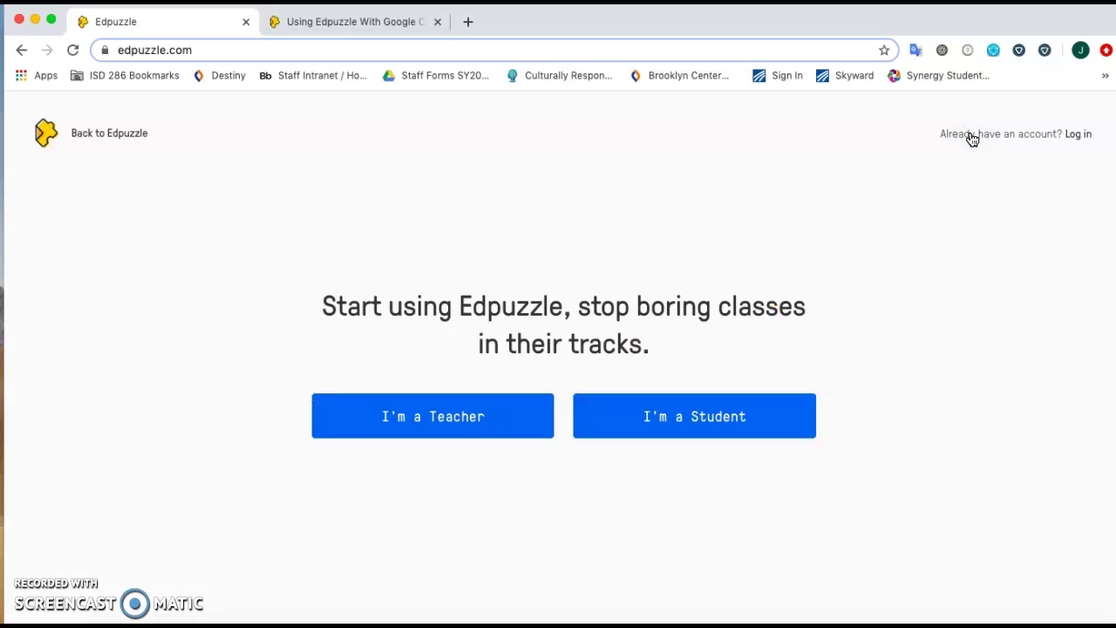
click(414, 415)
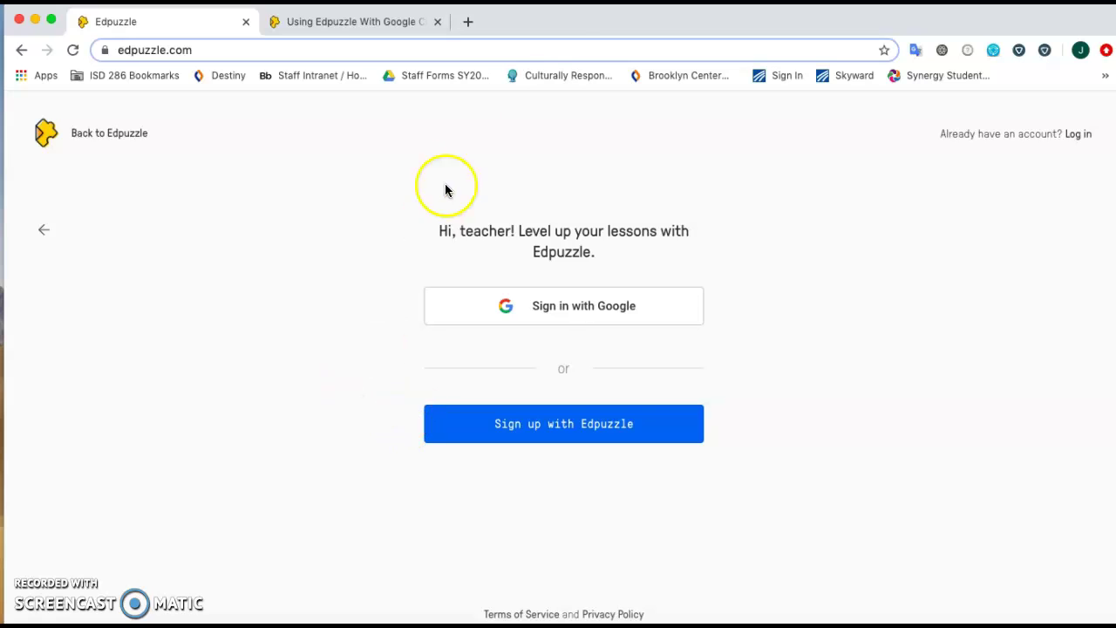
click(588, 311)
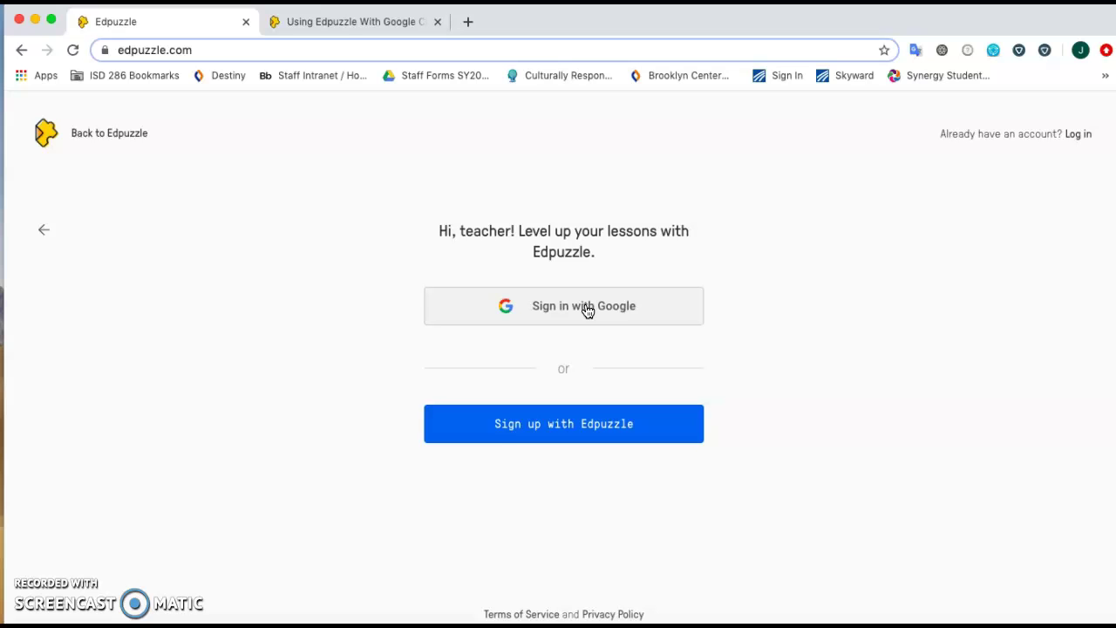
click(561, 307)
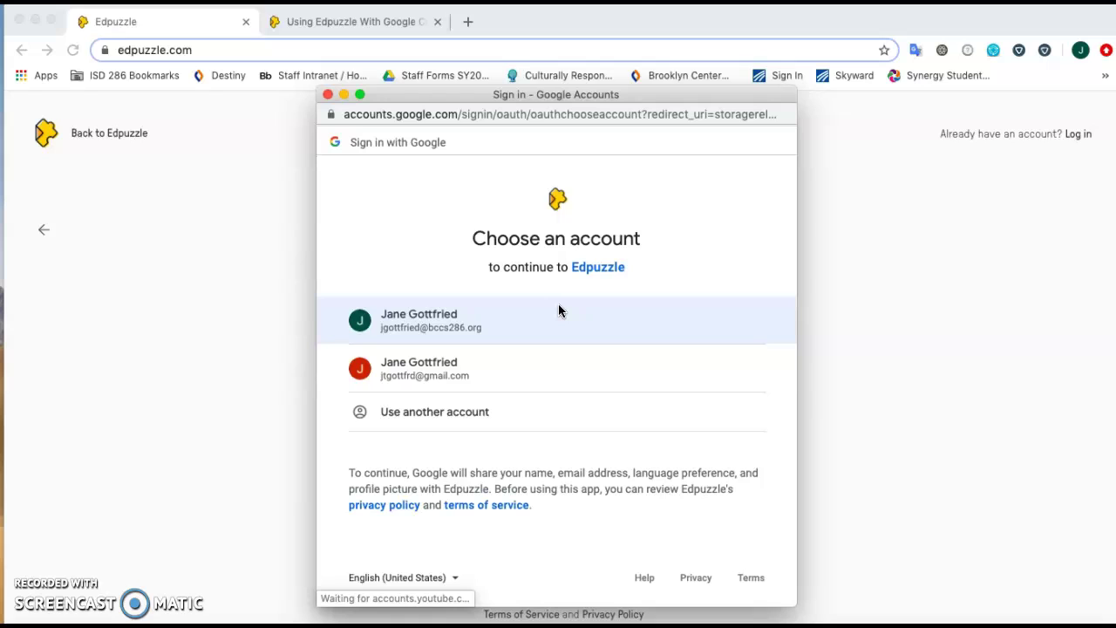
click(425, 324)
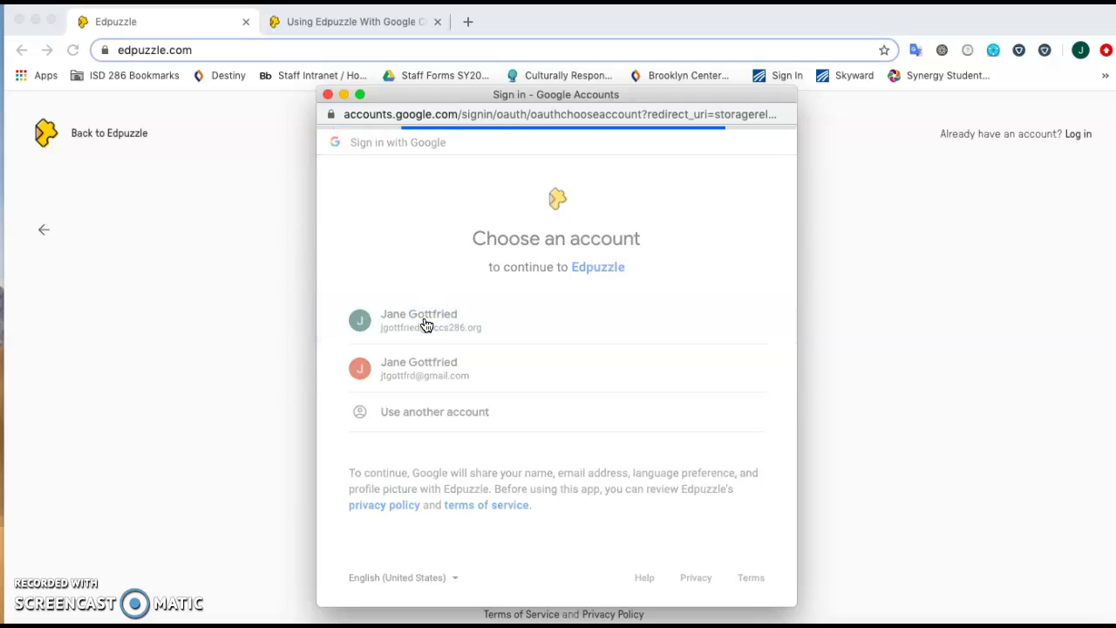
click(503, 276)
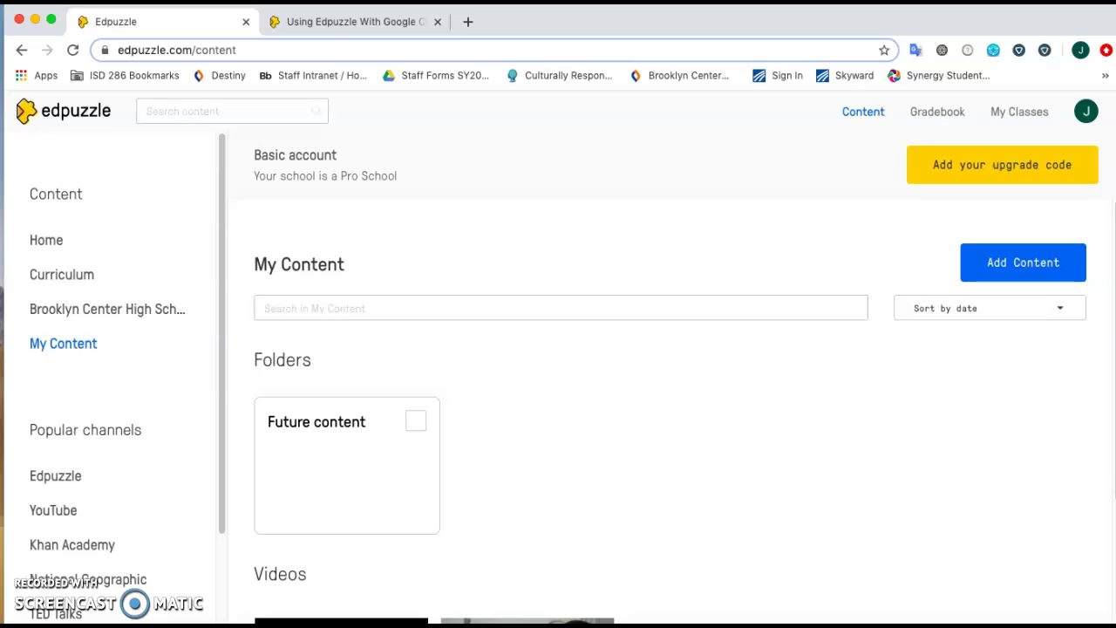
Step: Create a new class named Trial with the Classic class type and no description
click(1026, 114)
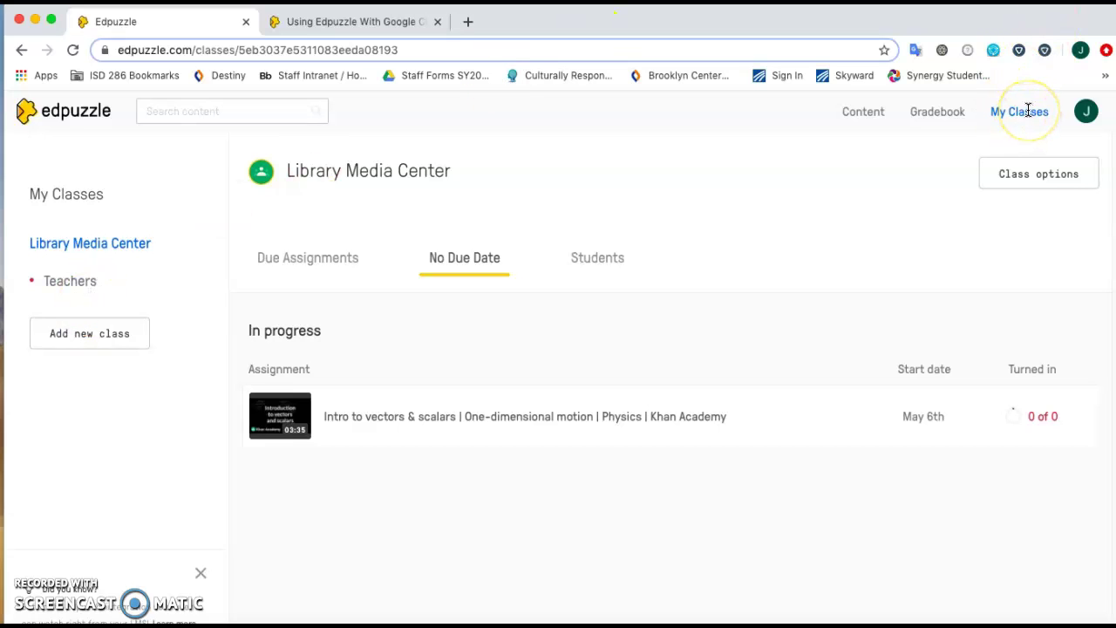
click(80, 335)
click(96, 375)
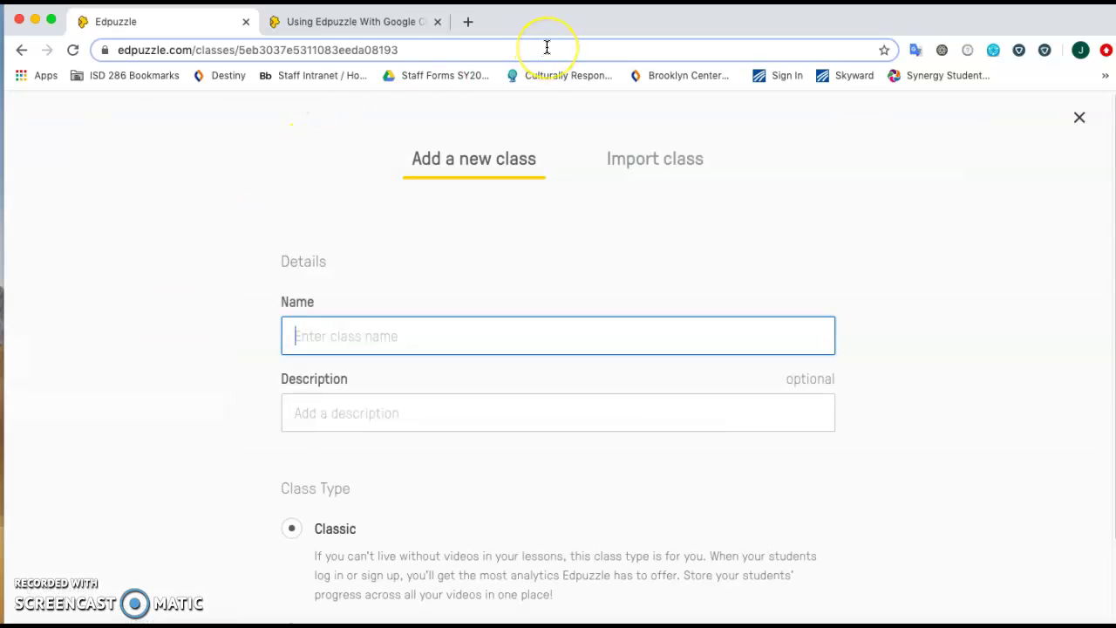
text(Trial)
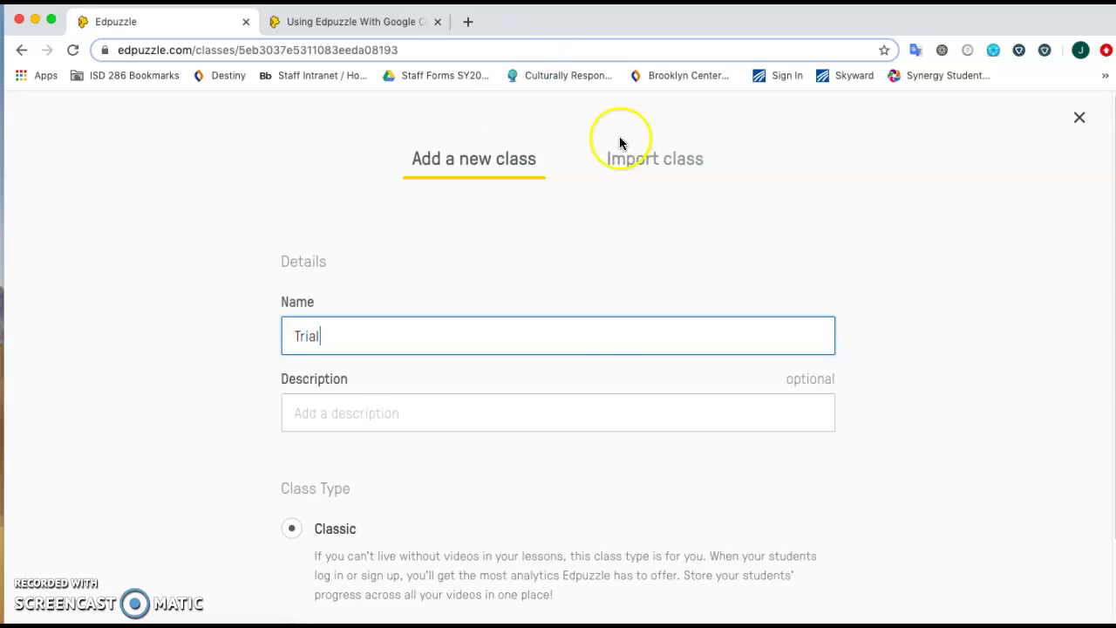
scroll(591, 314, down, 3)
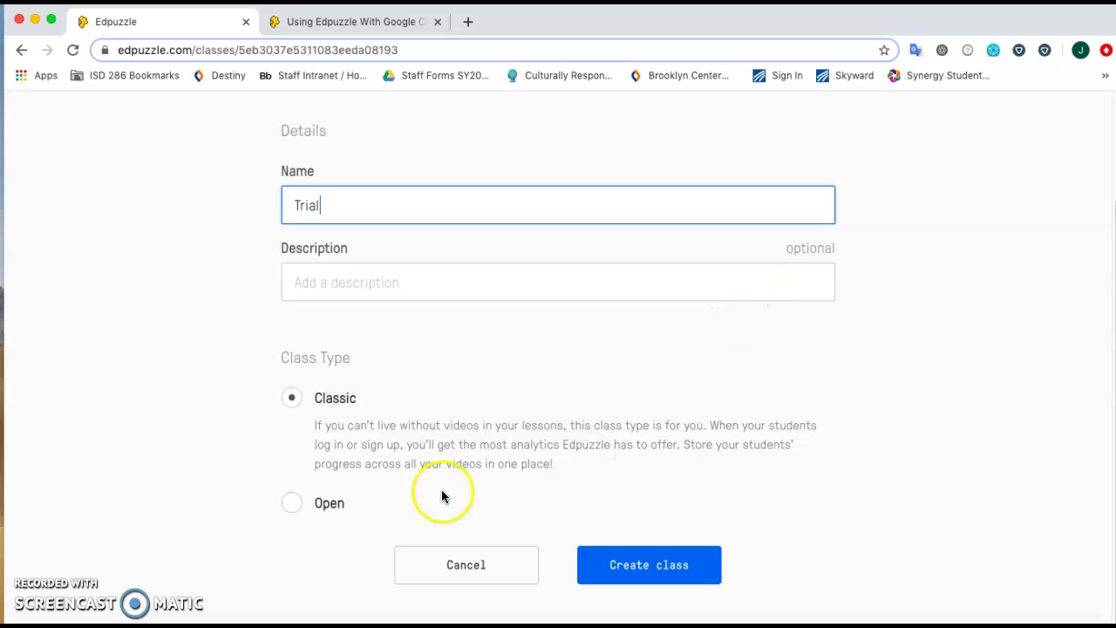
click(652, 567)
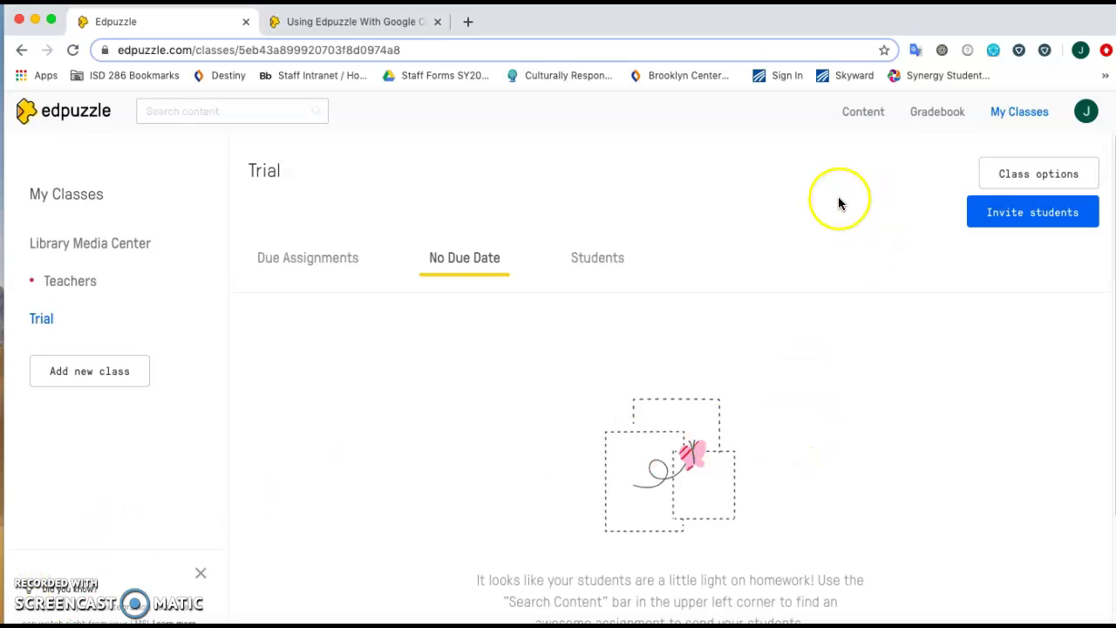
Step: Open the student invitation for the Trial class, copy its join link and close the invitation
click(1028, 216)
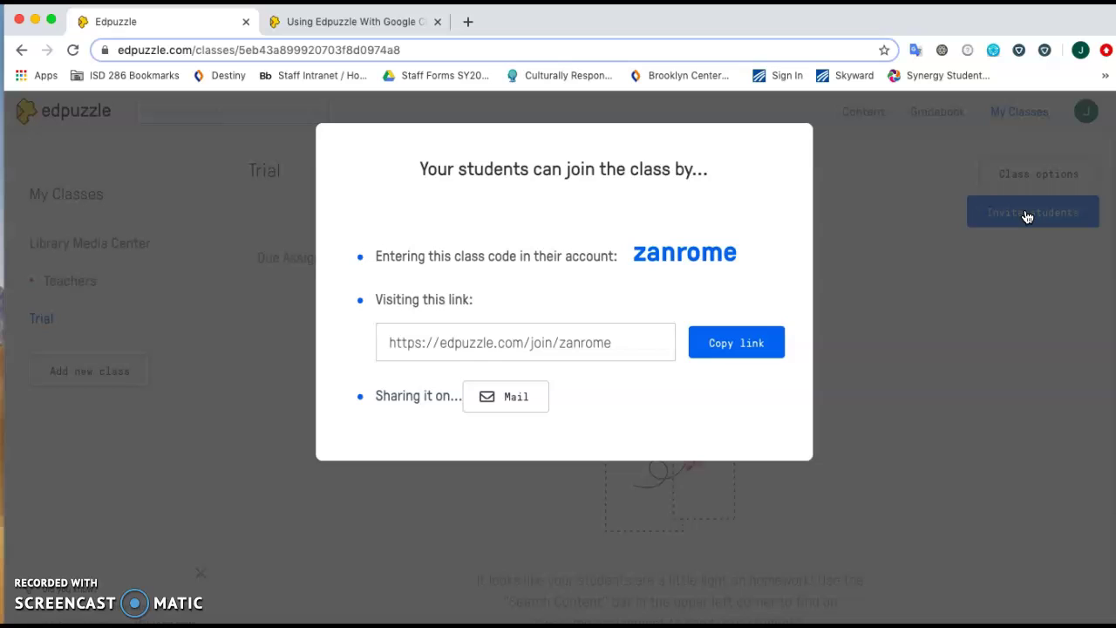
click(974, 220)
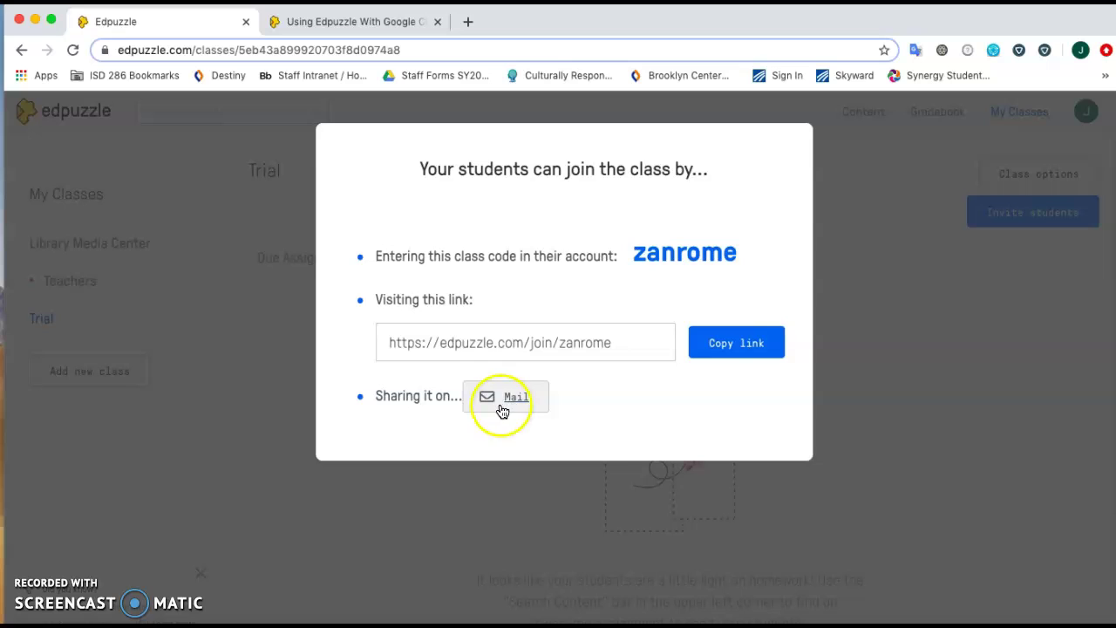
click(759, 346)
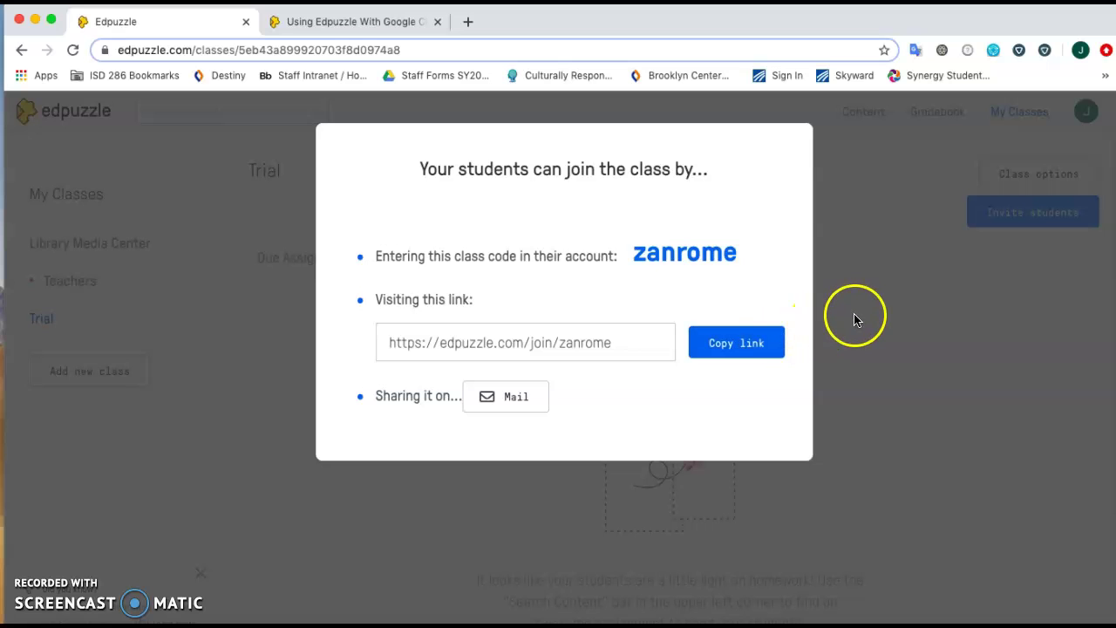
click(875, 346)
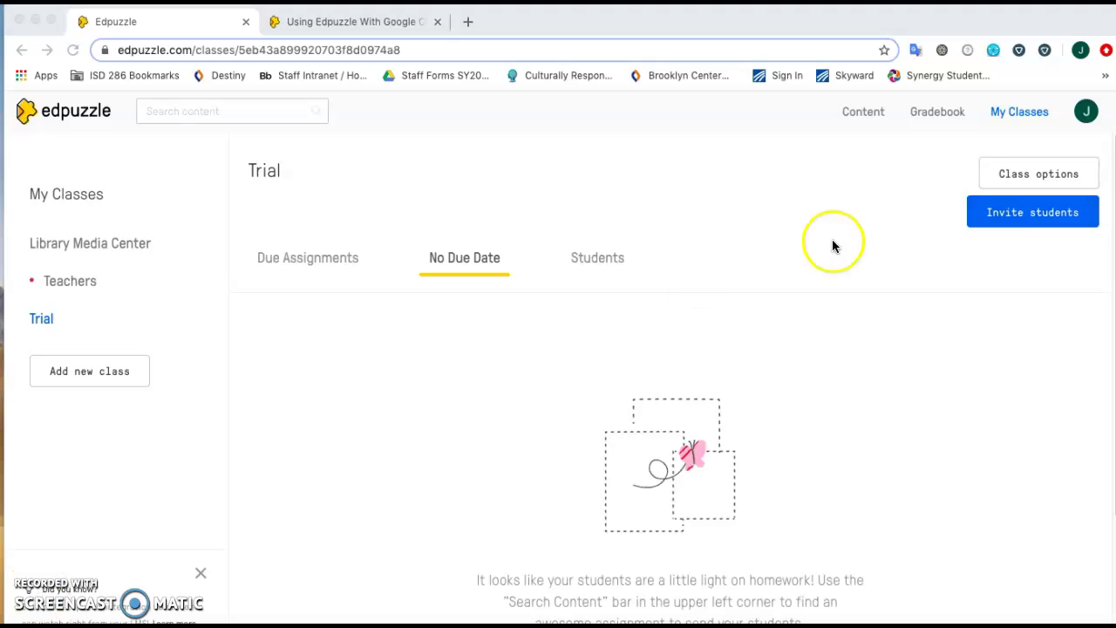
Step: Open the content library's home page and look through the school's shared videos and the popular channels
click(868, 119)
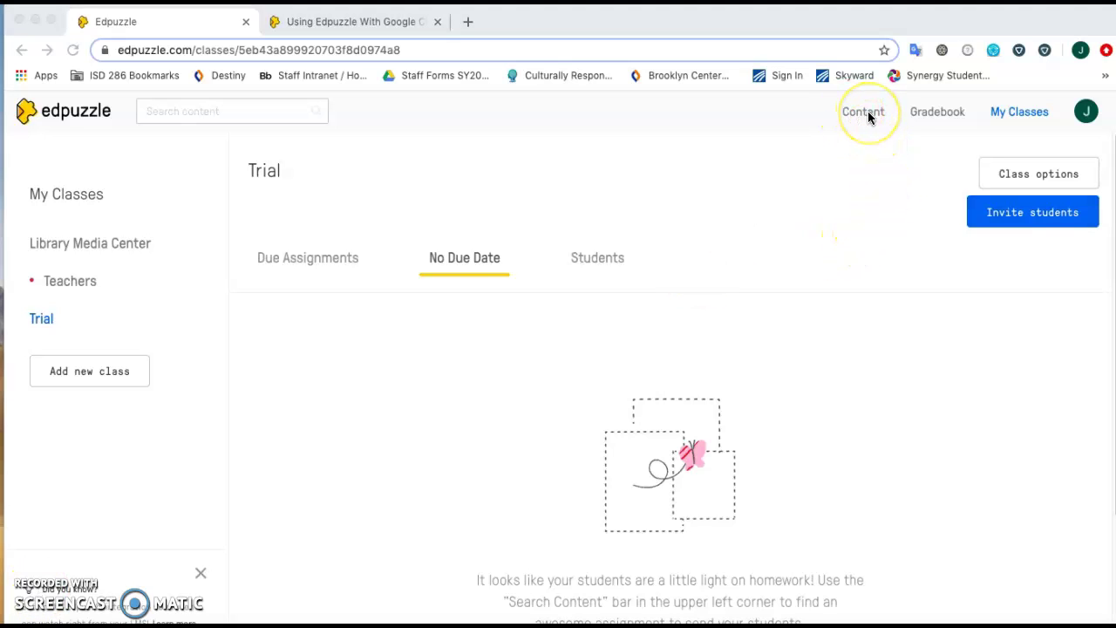
click(869, 117)
click(869, 118)
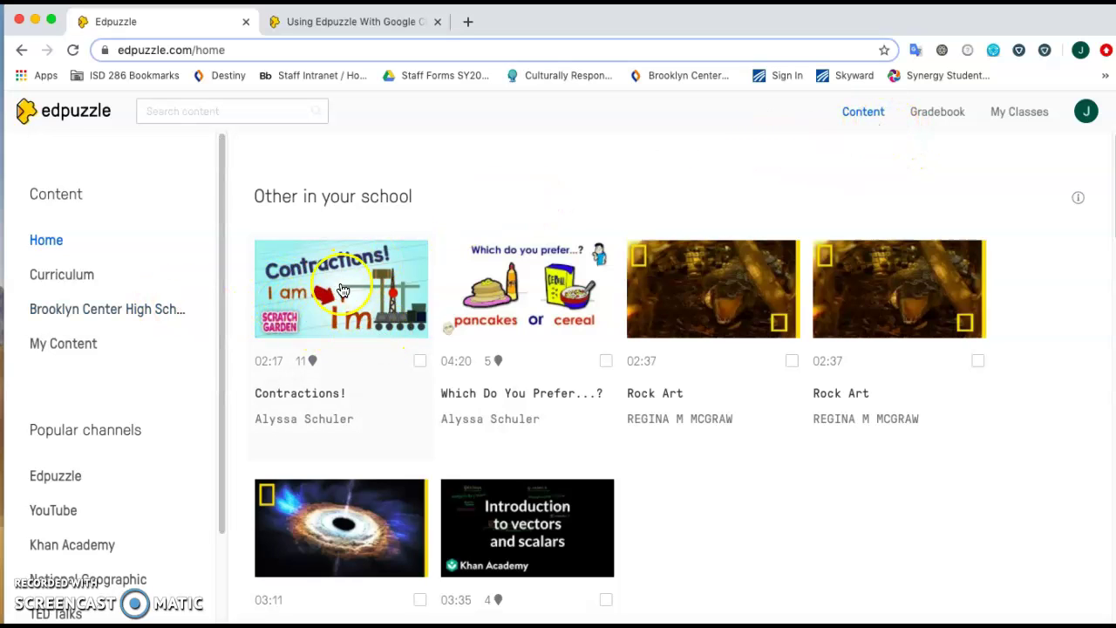
scroll(340, 292, down, 5)
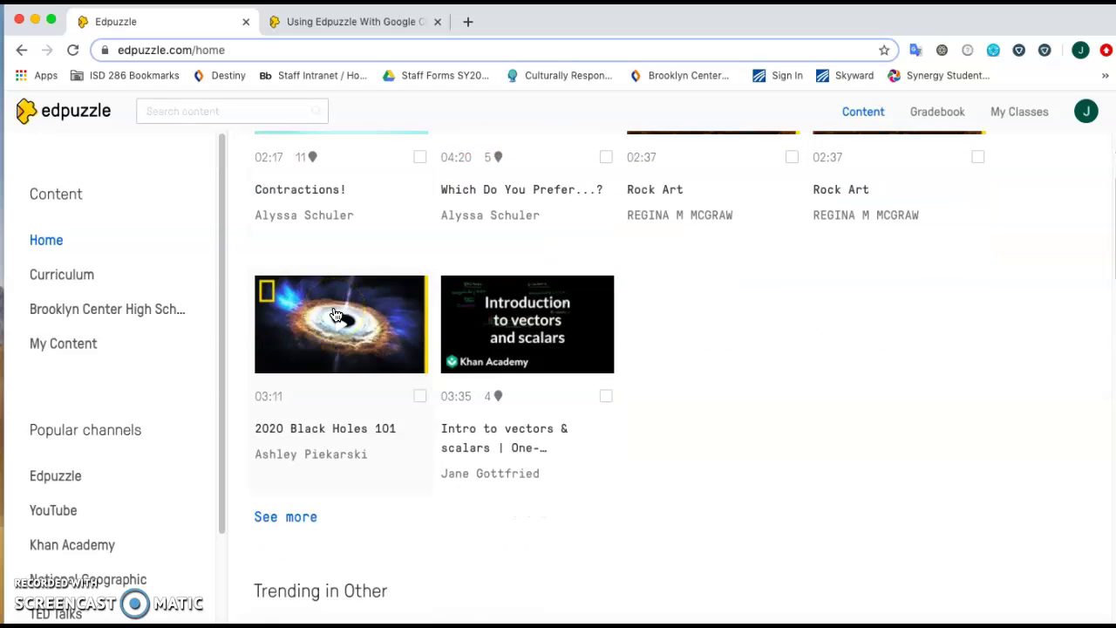
scroll(336, 314, up, 5)
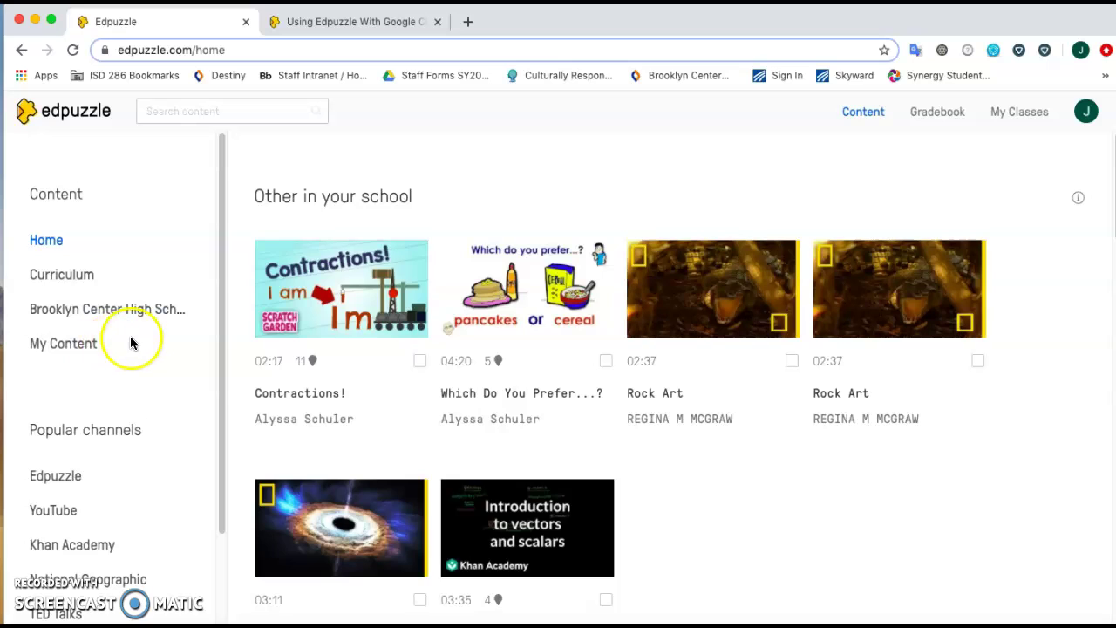
scroll(105, 369, down, 3)
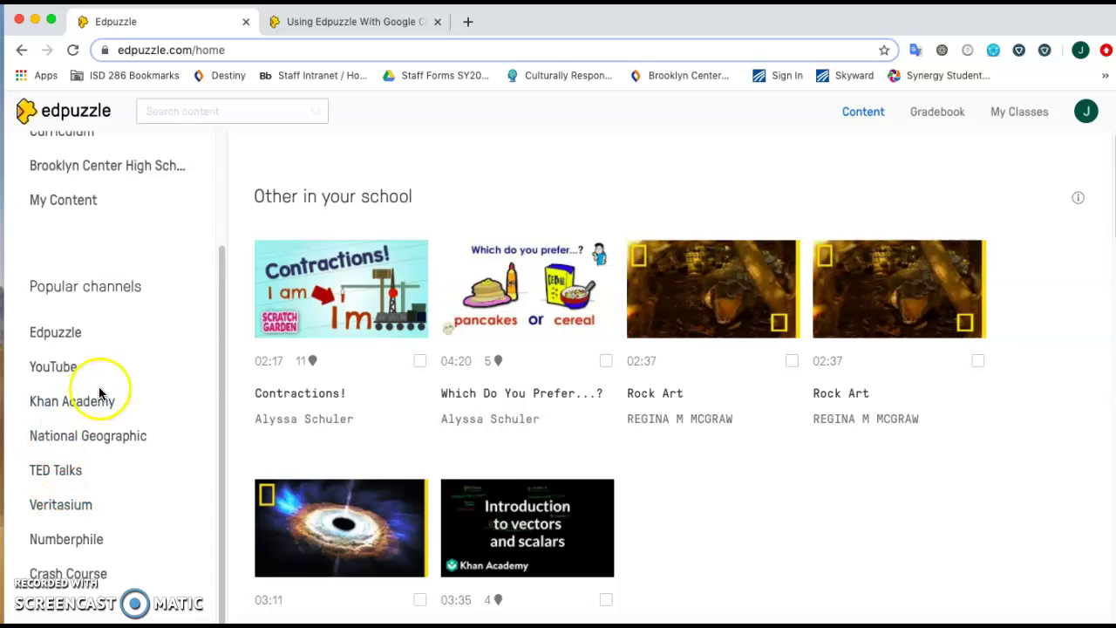
scroll(88, 415, up, 3)
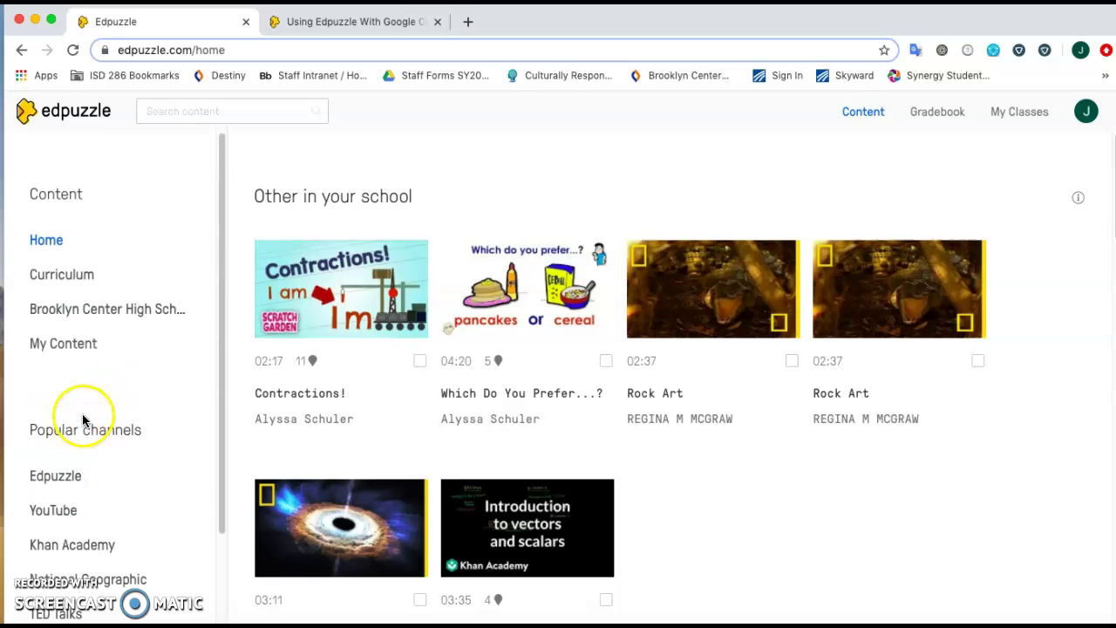
Step: Open the High School content in Edpuzzle's Curriculum and look through its subject folders
click(69, 278)
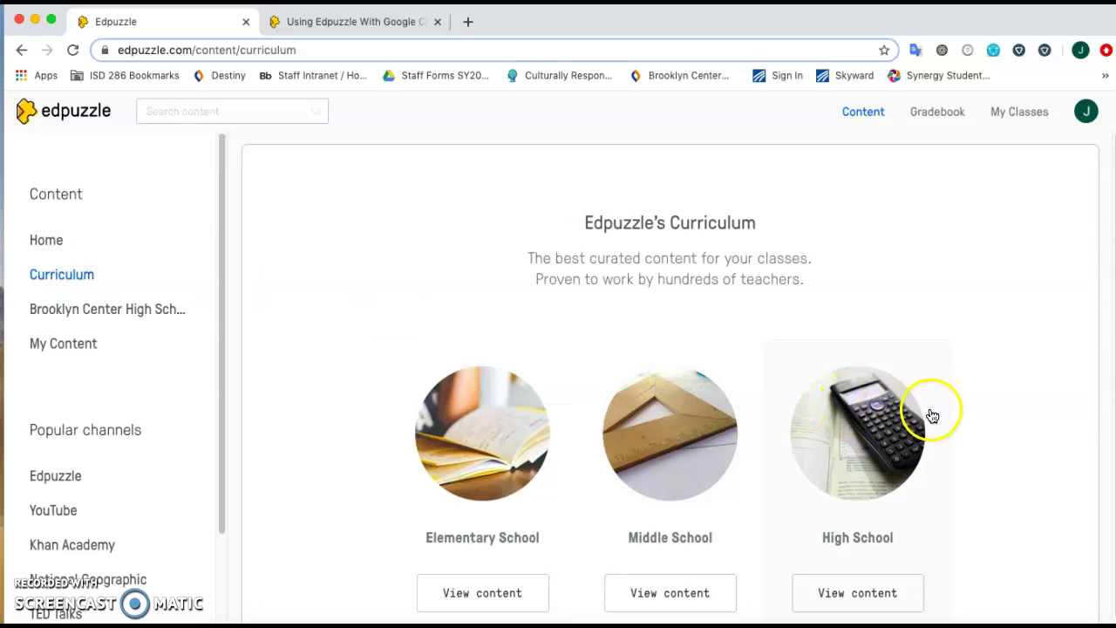
scroll(933, 417, down, 1)
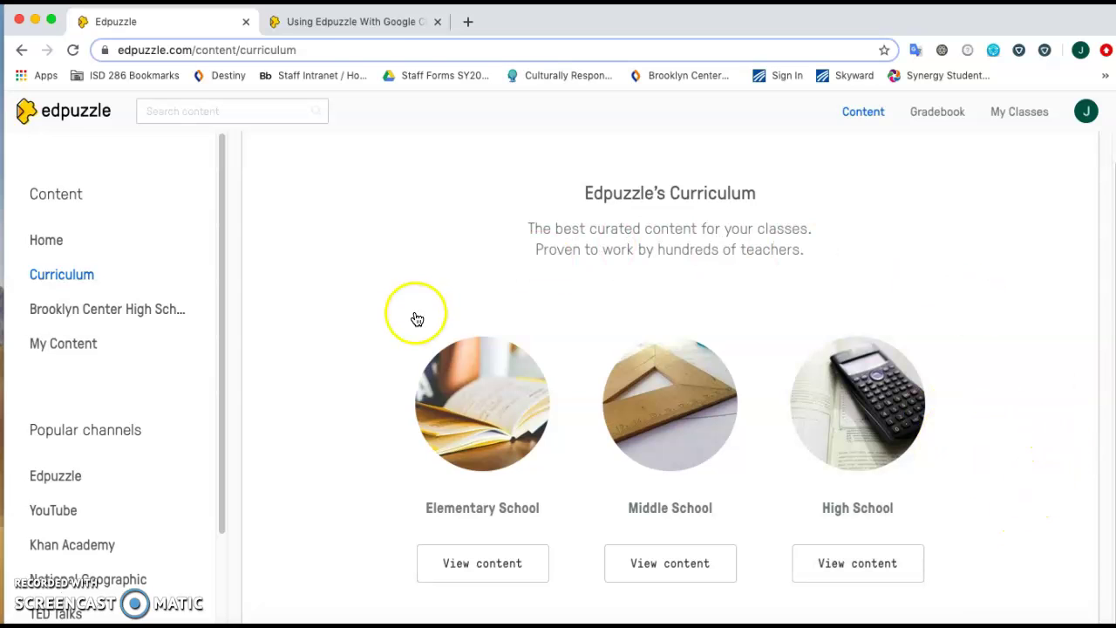
click(888, 565)
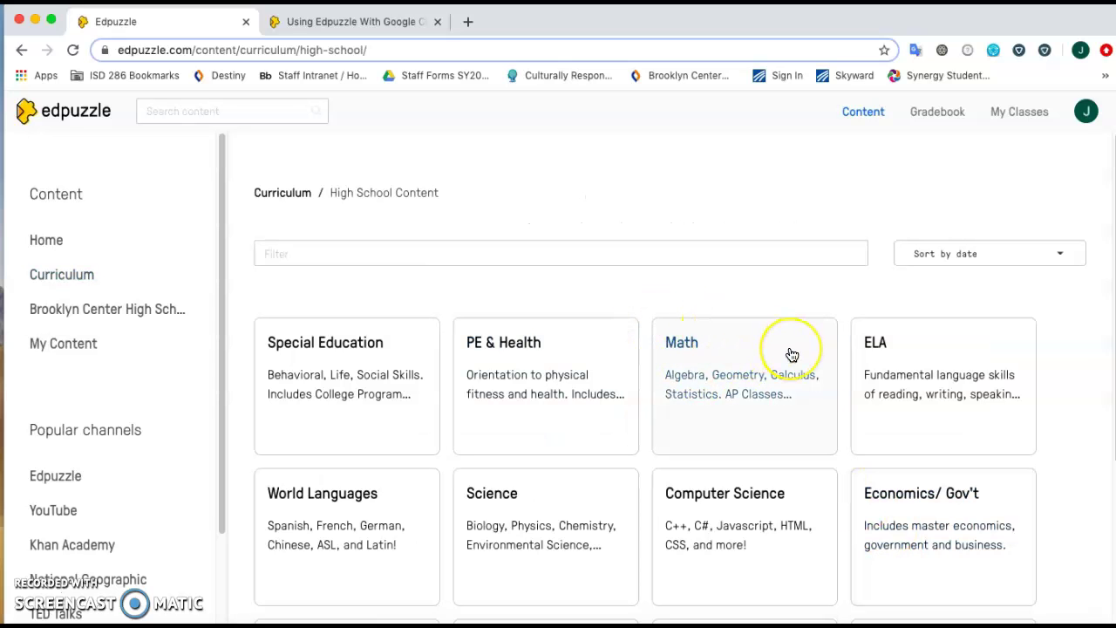
scroll(790, 351, down, 3)
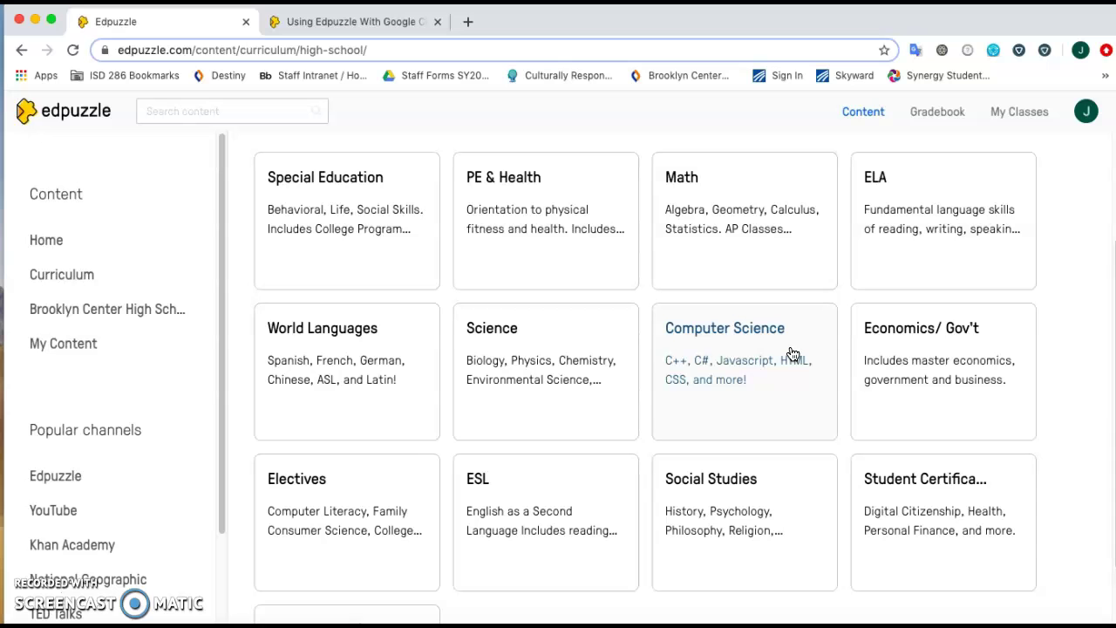
scroll(792, 353, down, 2)
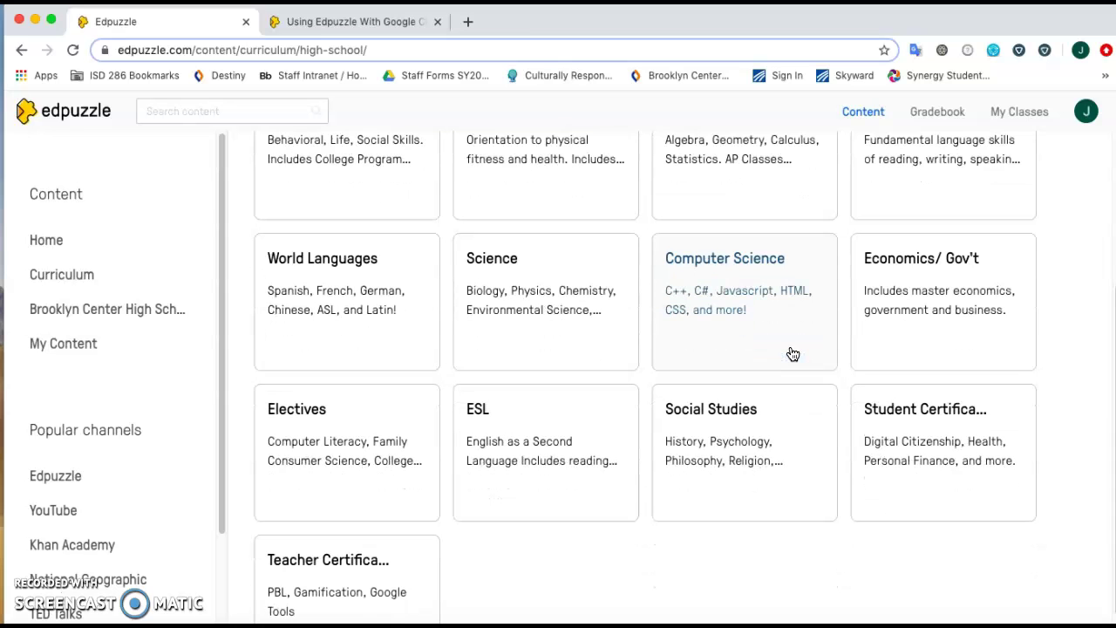
Step: Go through the Science, Biology and Energy Conversion folders to the videos on the introduction to chemical energy
click(486, 263)
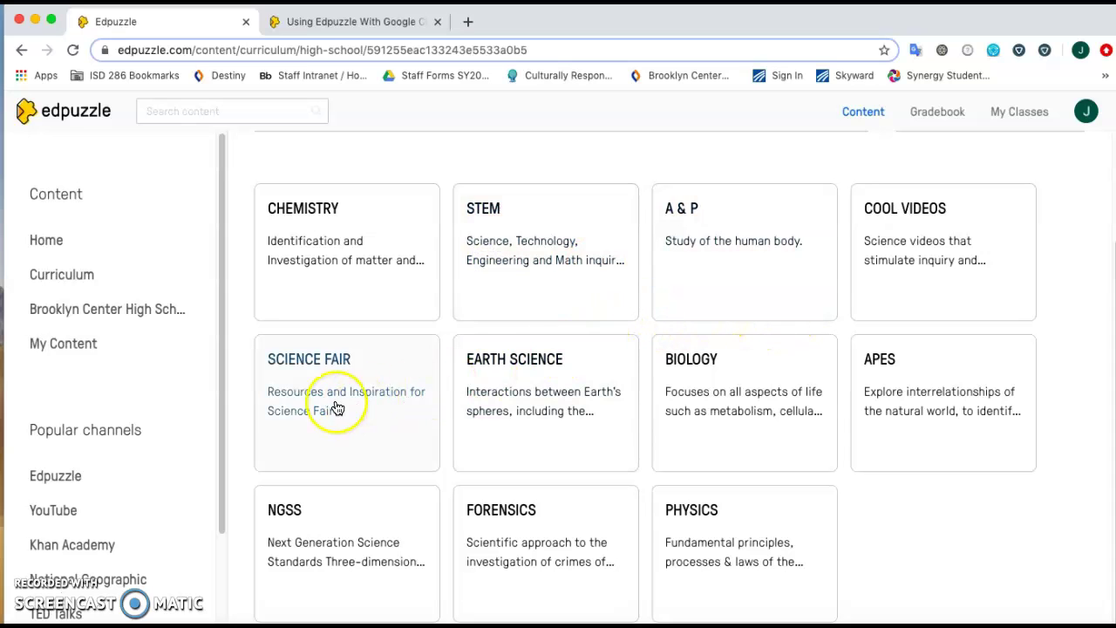
click(694, 358)
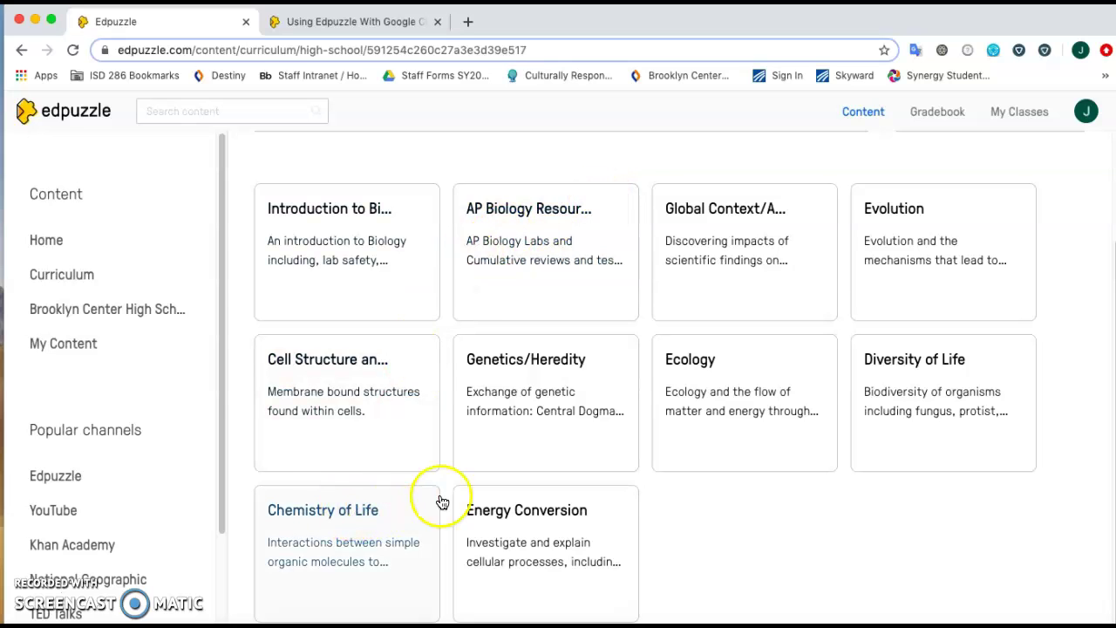
click(538, 513)
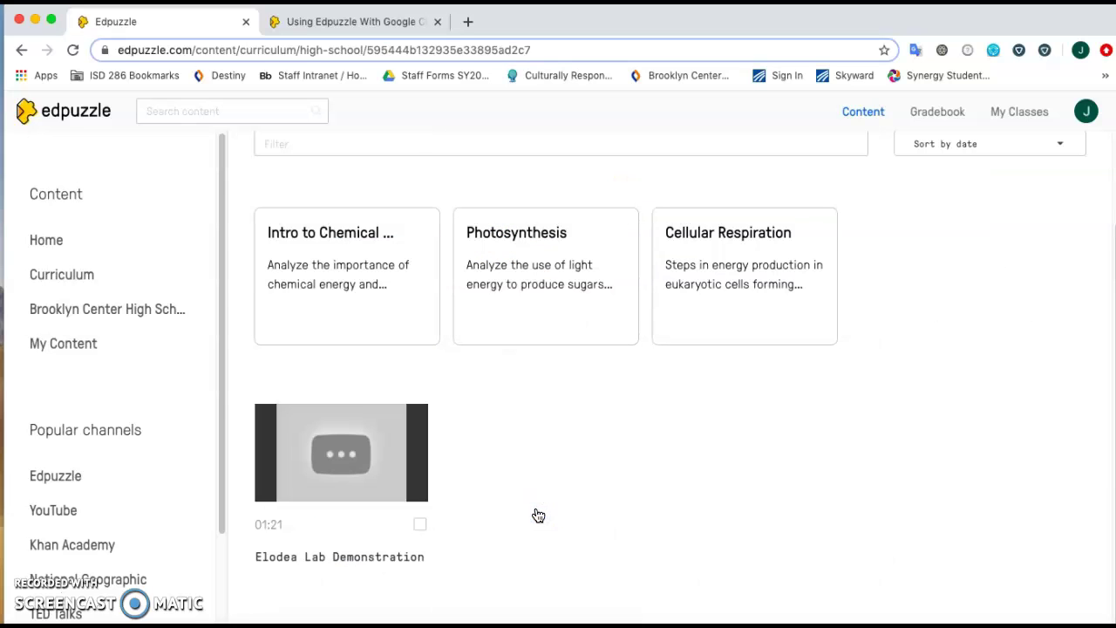
click(275, 237)
click(562, 415)
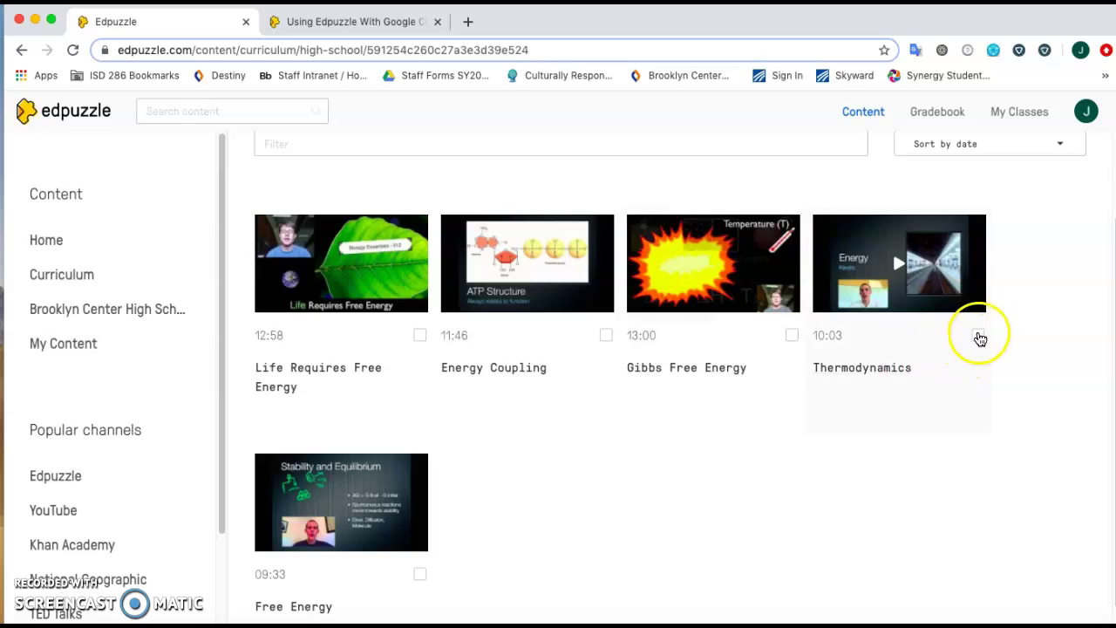
Step: Copy the Thermodynamics video to My Content and open the copy from there
click(977, 335)
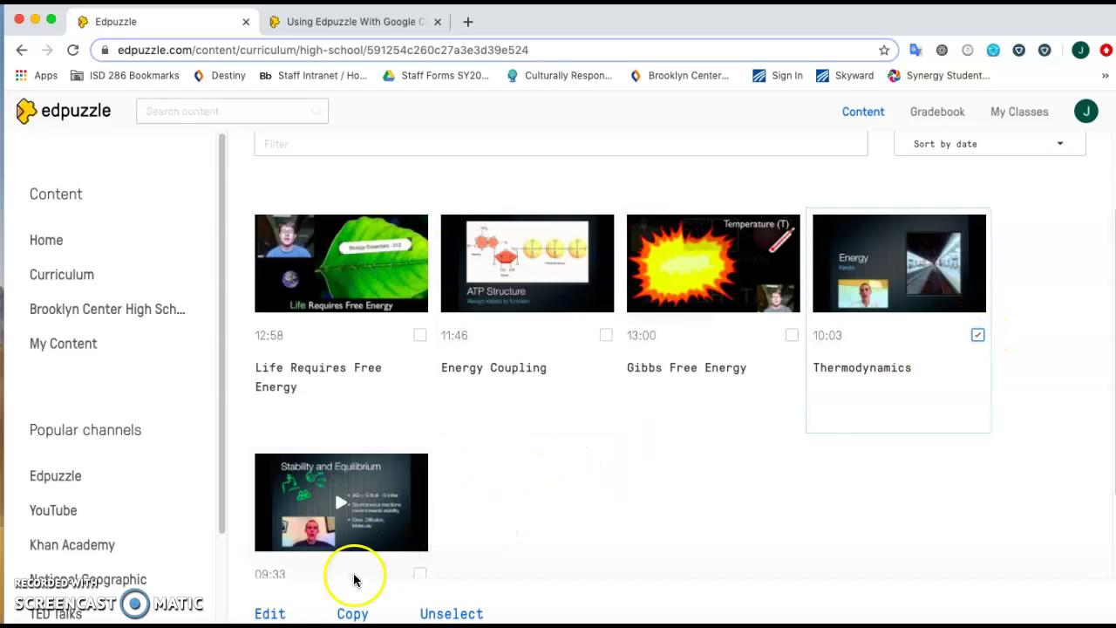
click(353, 614)
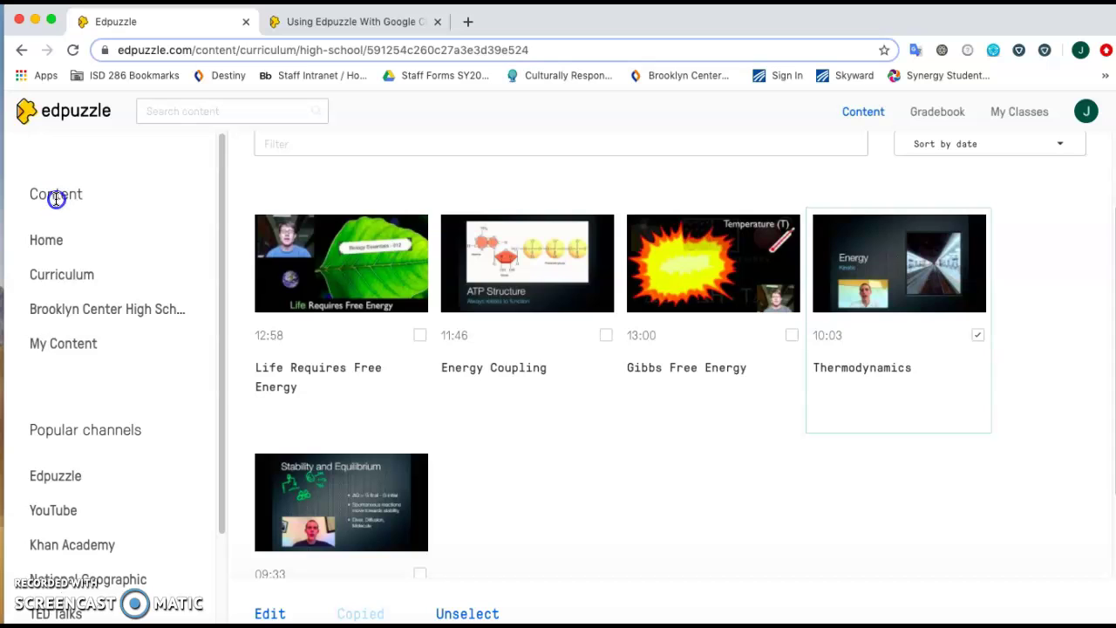
click(859, 121)
click(75, 346)
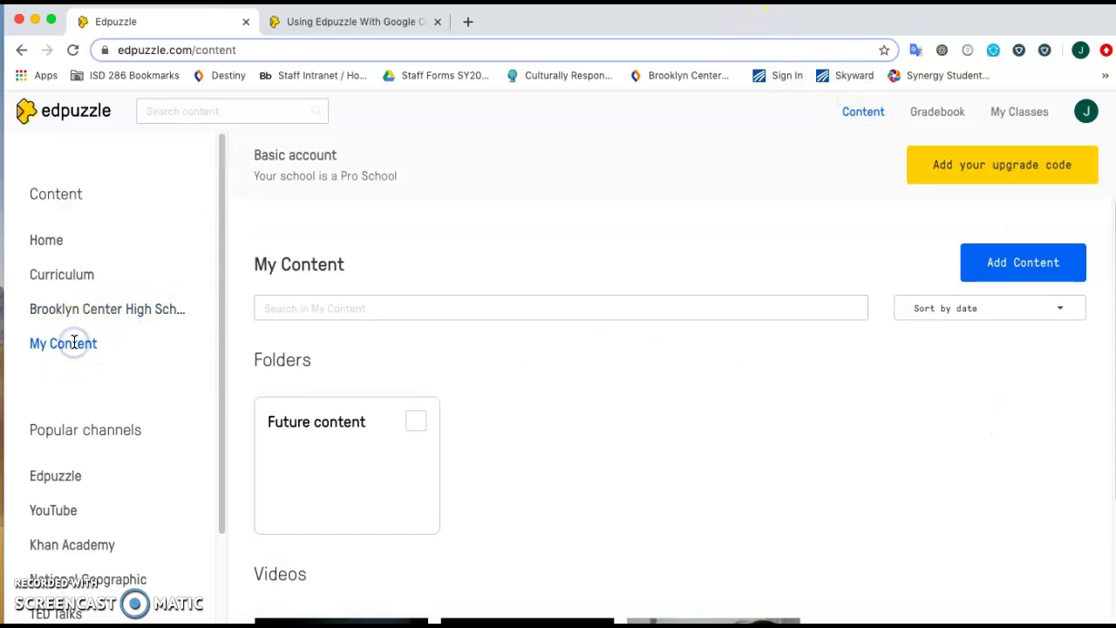
scroll(593, 356, down, 3)
mouse_move(311, 460)
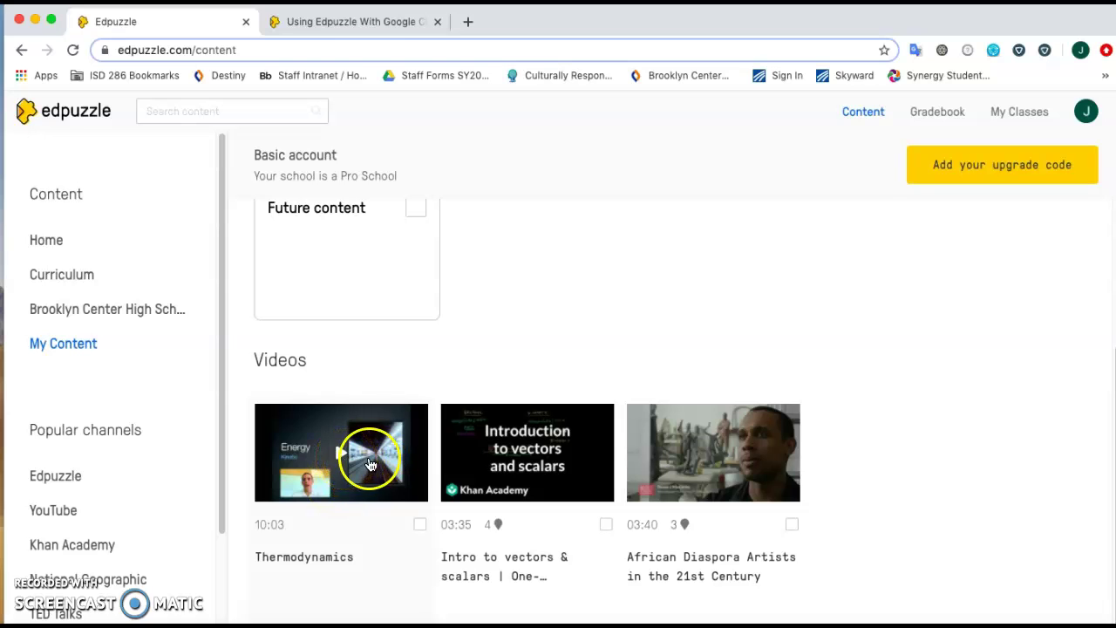
click(311, 445)
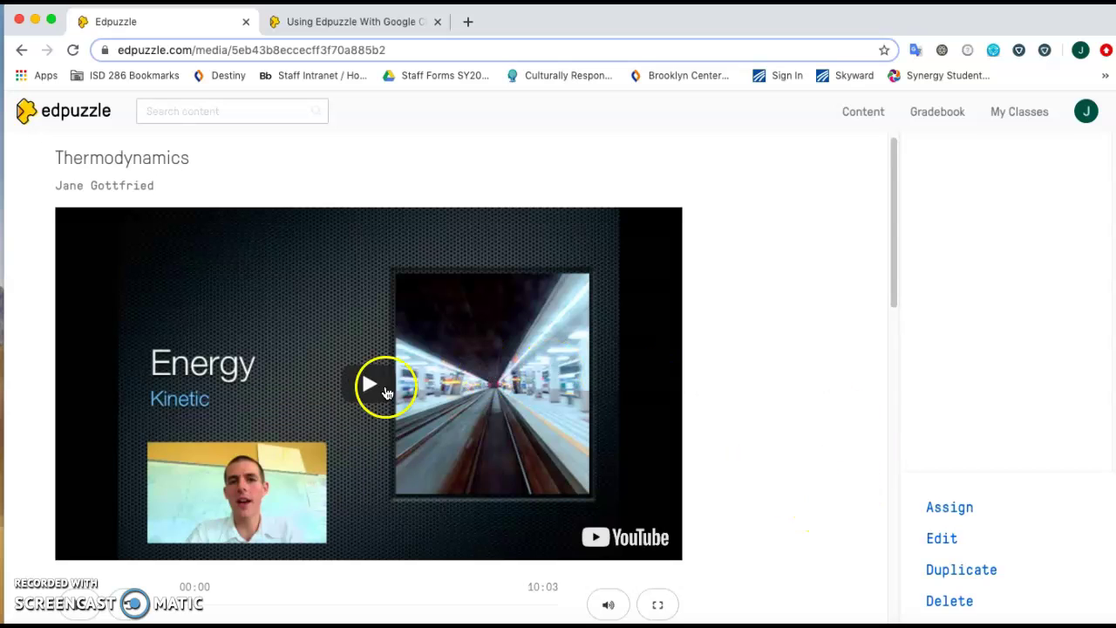
Step: Preview the Thermodynamics copy, open it for editing and trim off about the first 02:40 of the video
click(362, 385)
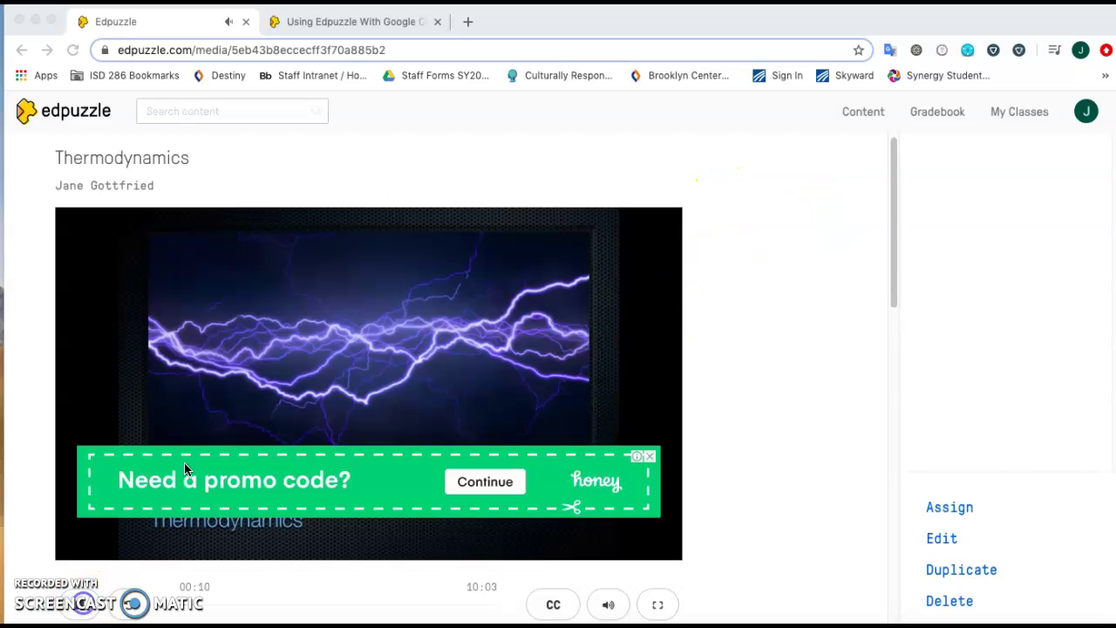
click(941, 540)
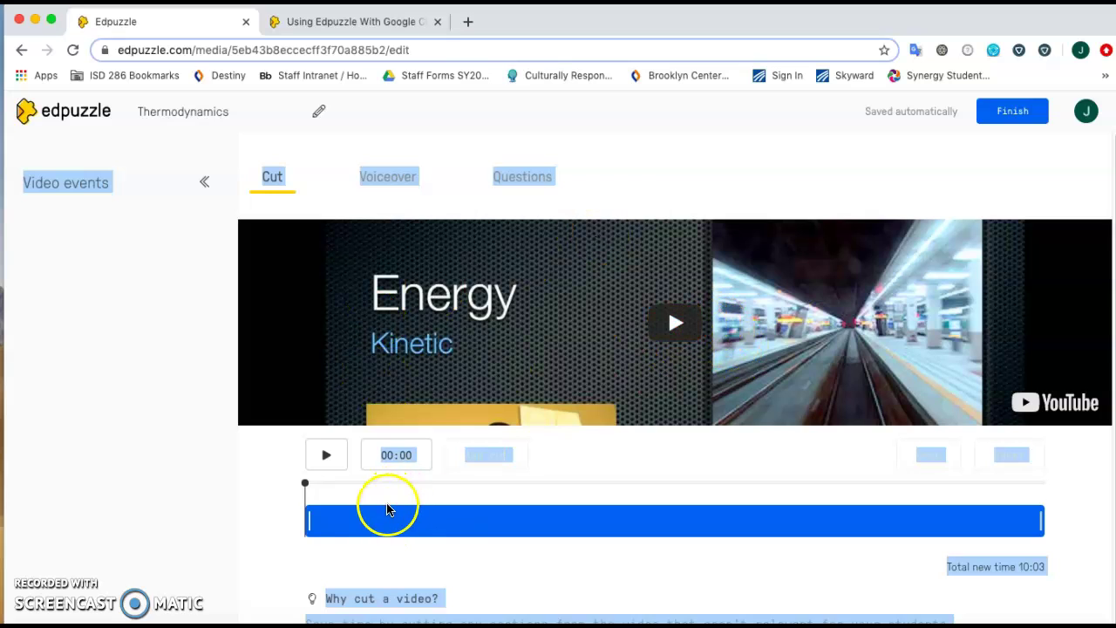
click(307, 486)
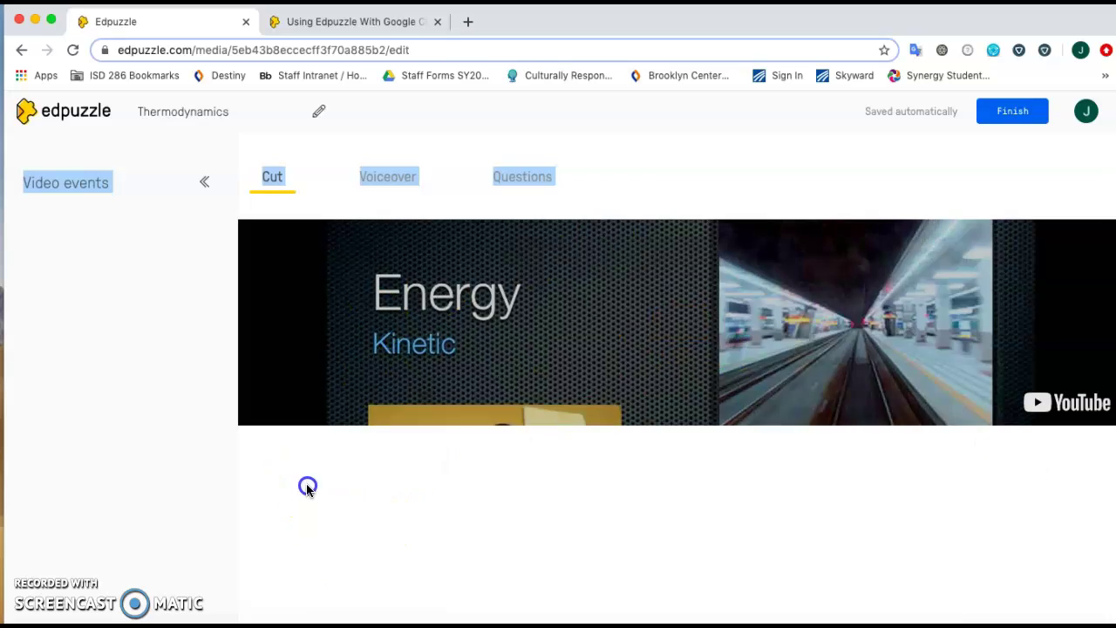
drag(309, 515, 504, 520)
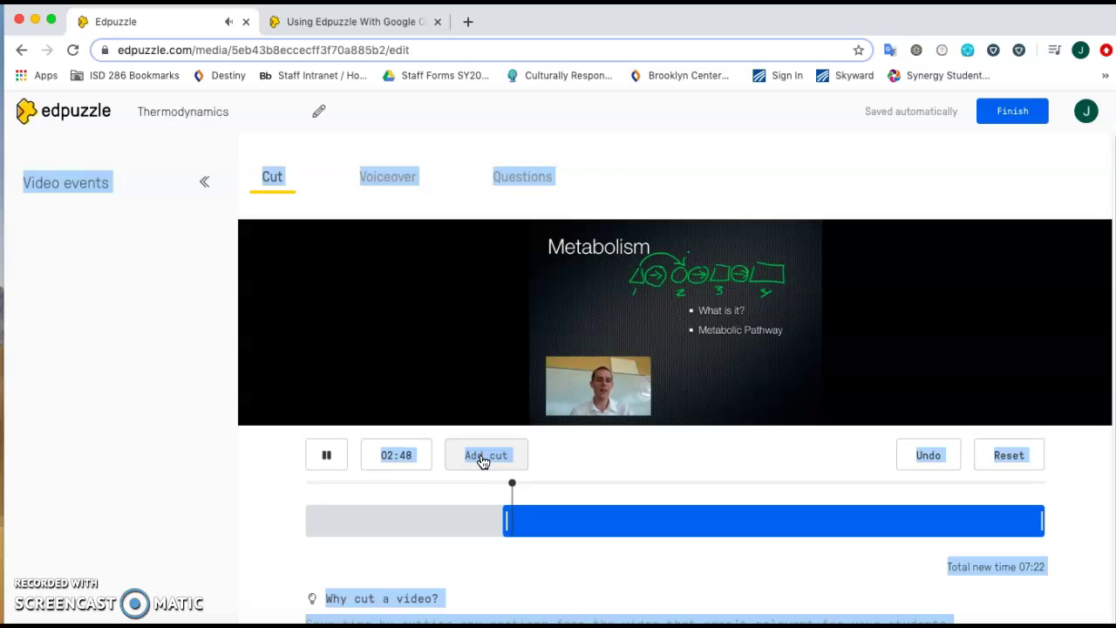
Step: Add a cut at 02:50 to split the remaining part of the video
click(484, 459)
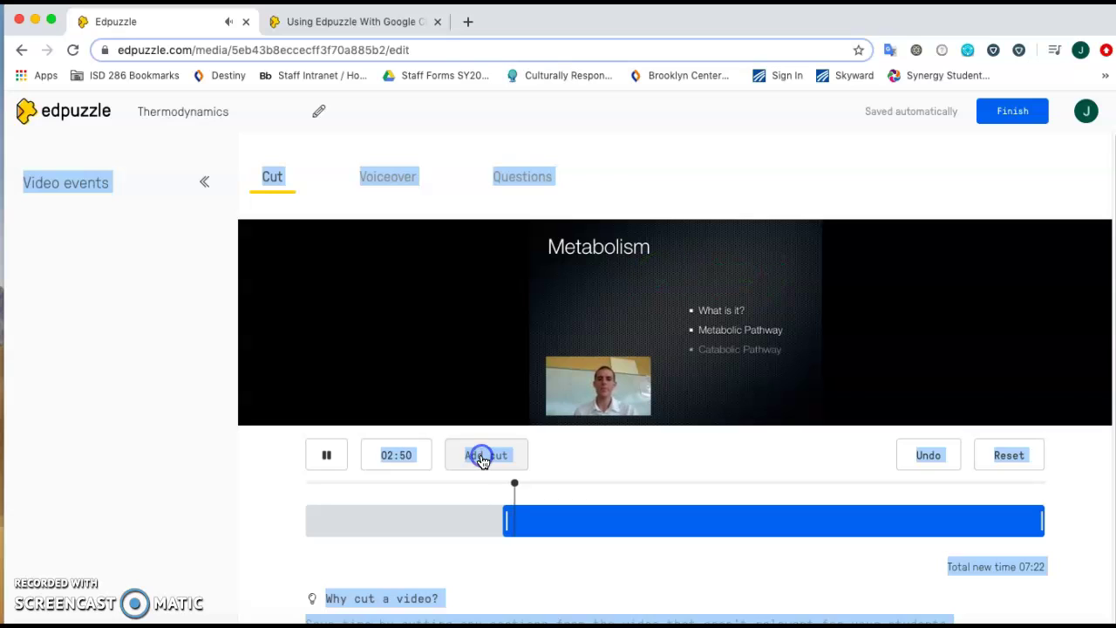
click(516, 524)
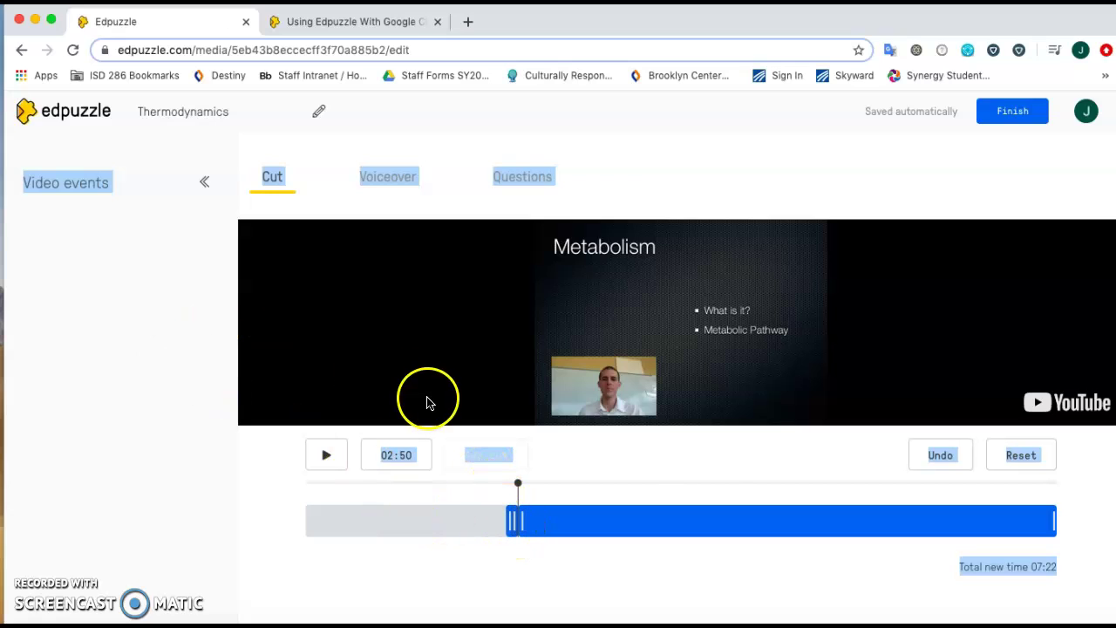
click(679, 174)
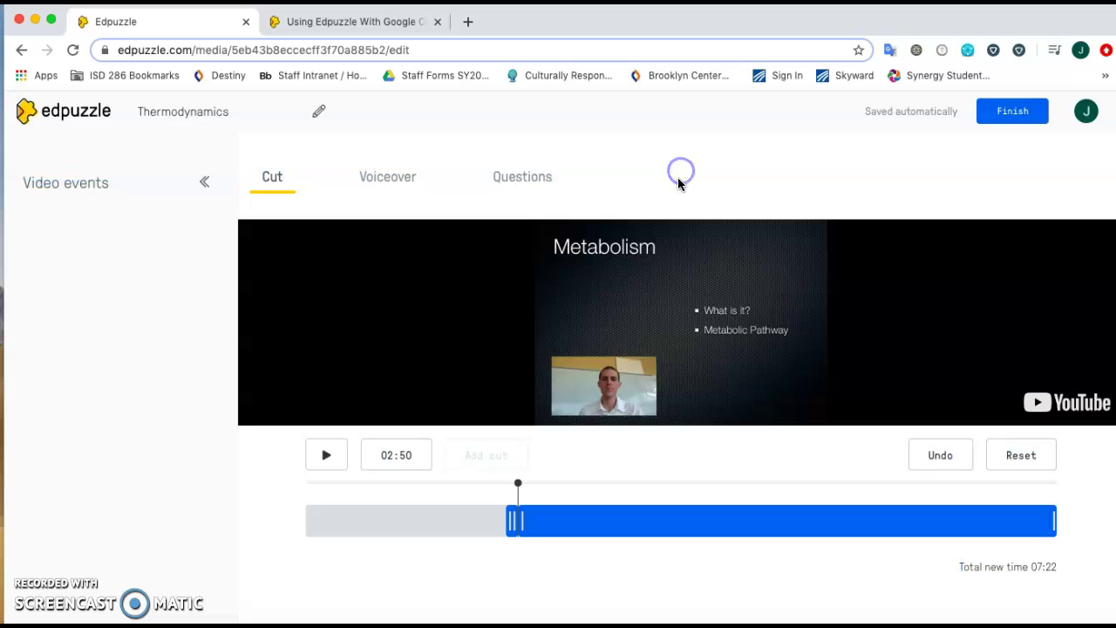
Step: Start a multiple-choice question at 00:09 of the trimmed video
click(521, 183)
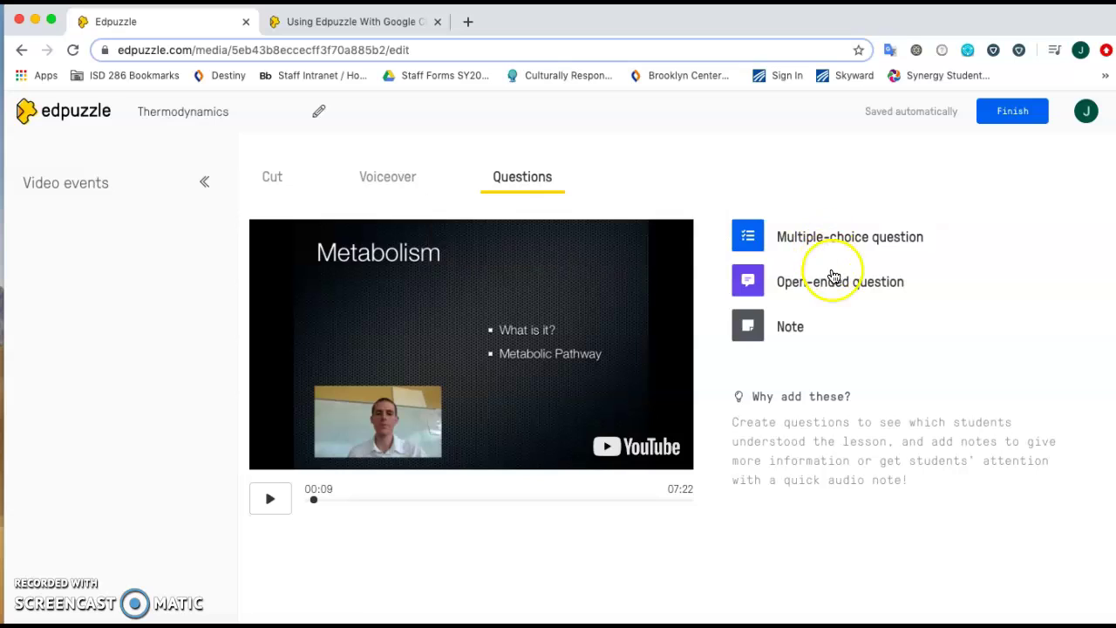
click(785, 328)
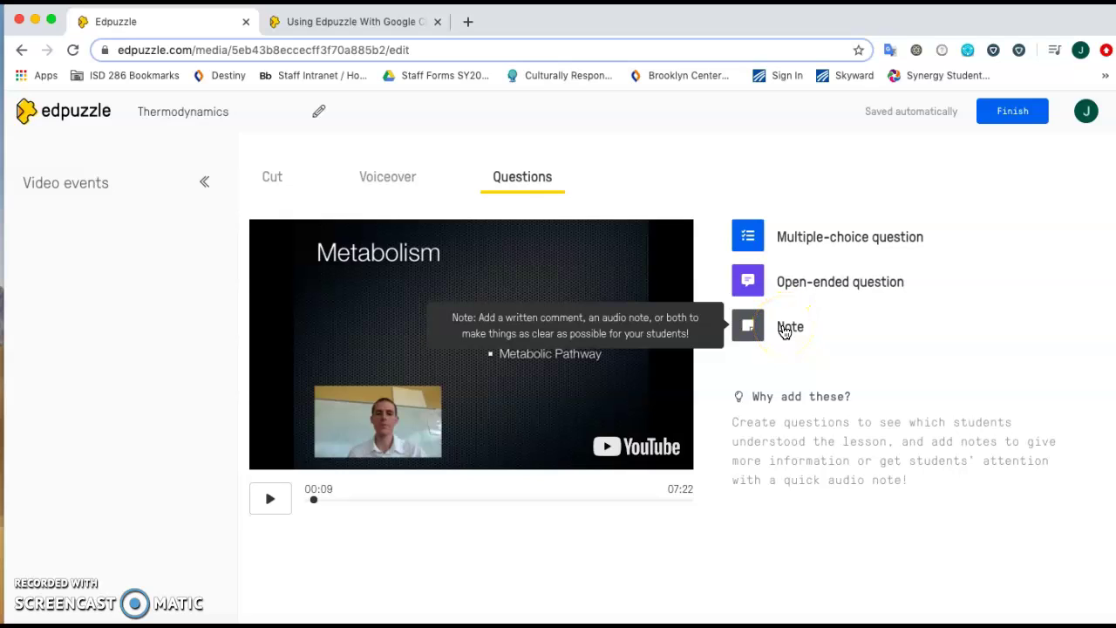
click(824, 235)
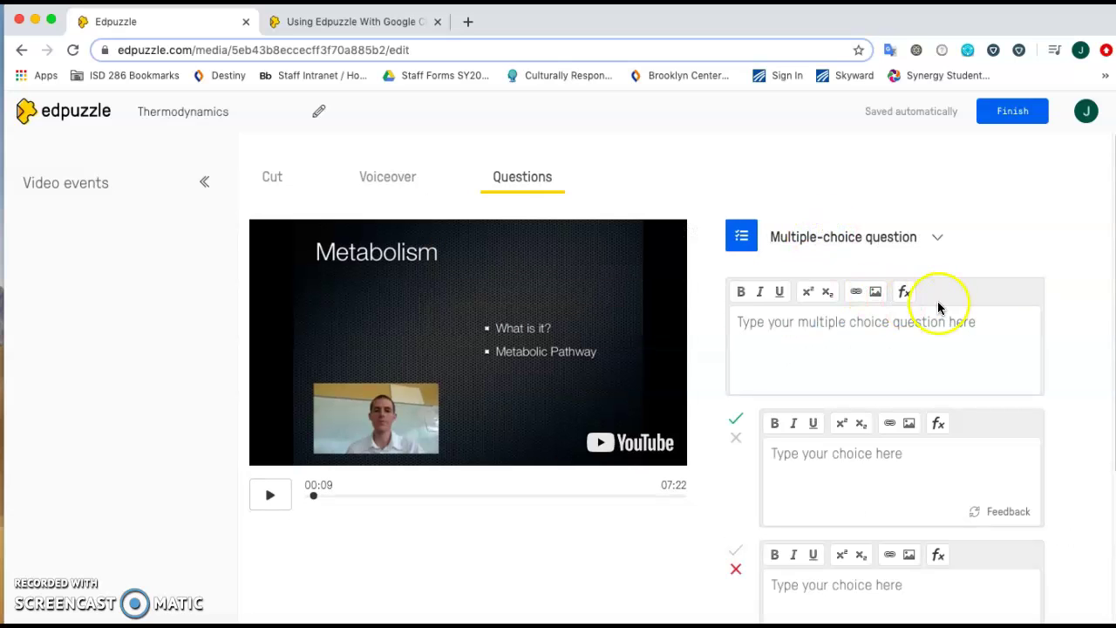
scroll(942, 306, down, 3)
click(915, 217)
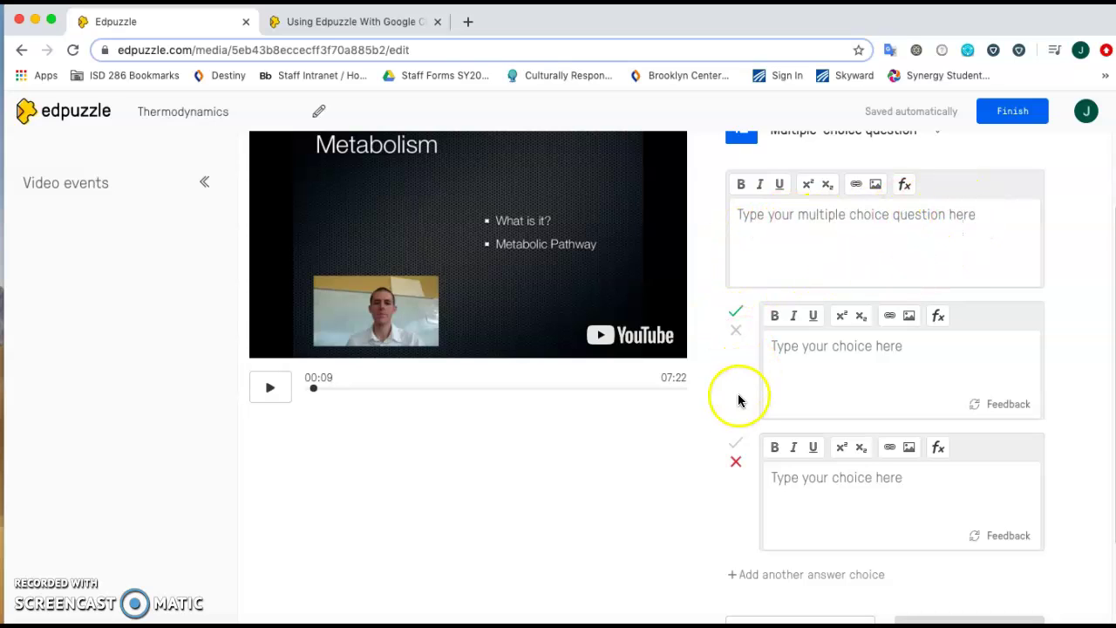
Step: Mark the second answer choice as correct and the first as incorrect, and add another answer choice
click(736, 443)
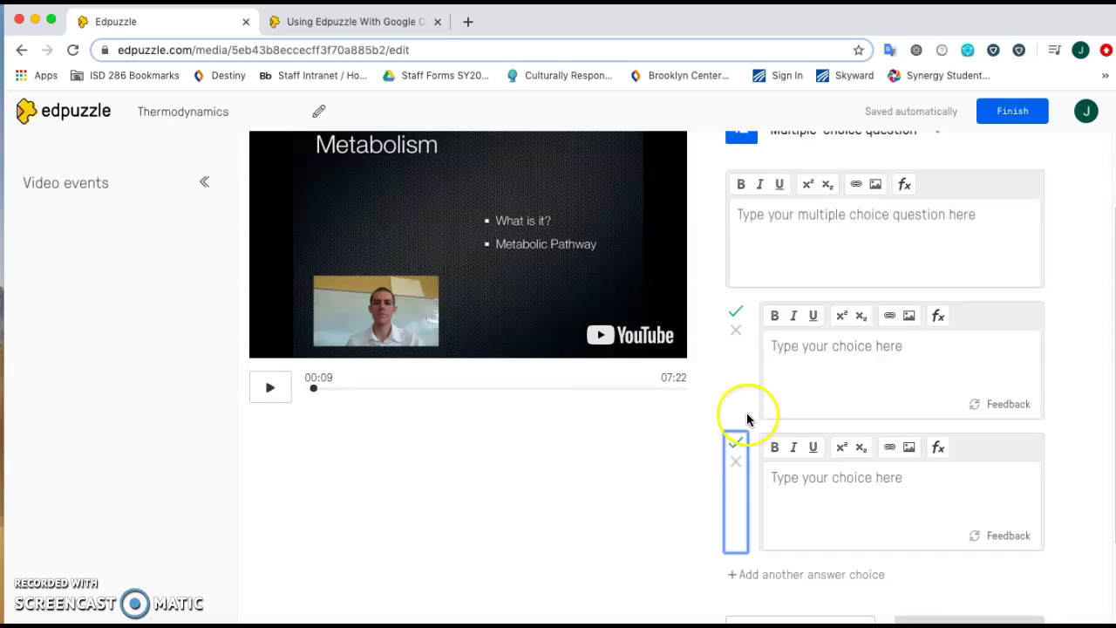
click(737, 332)
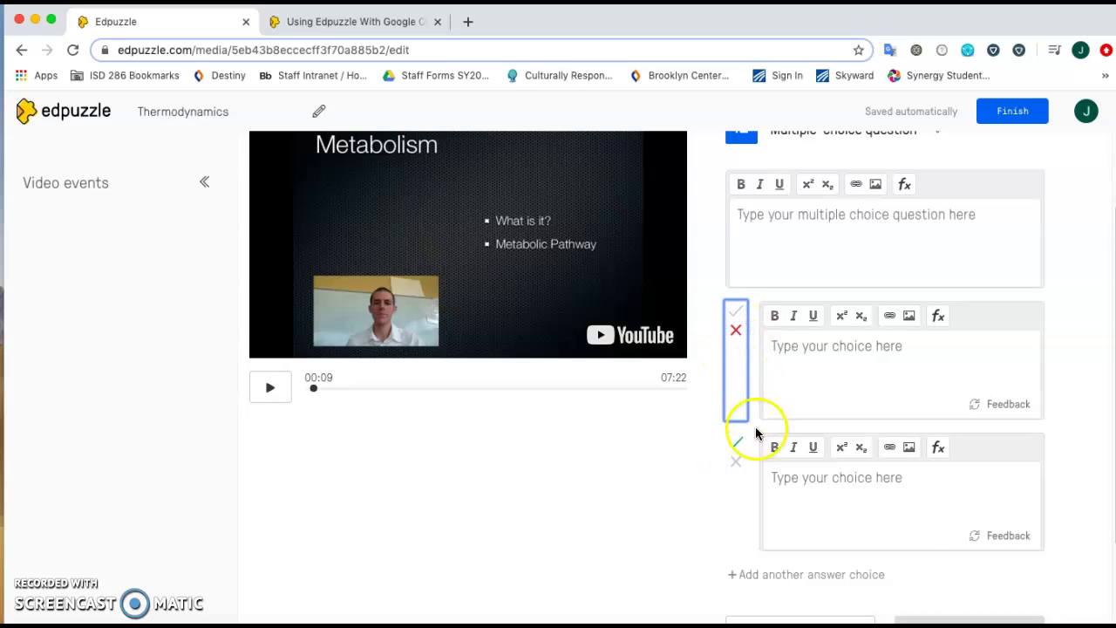
click(817, 577)
scroll(818, 582, down, 3)
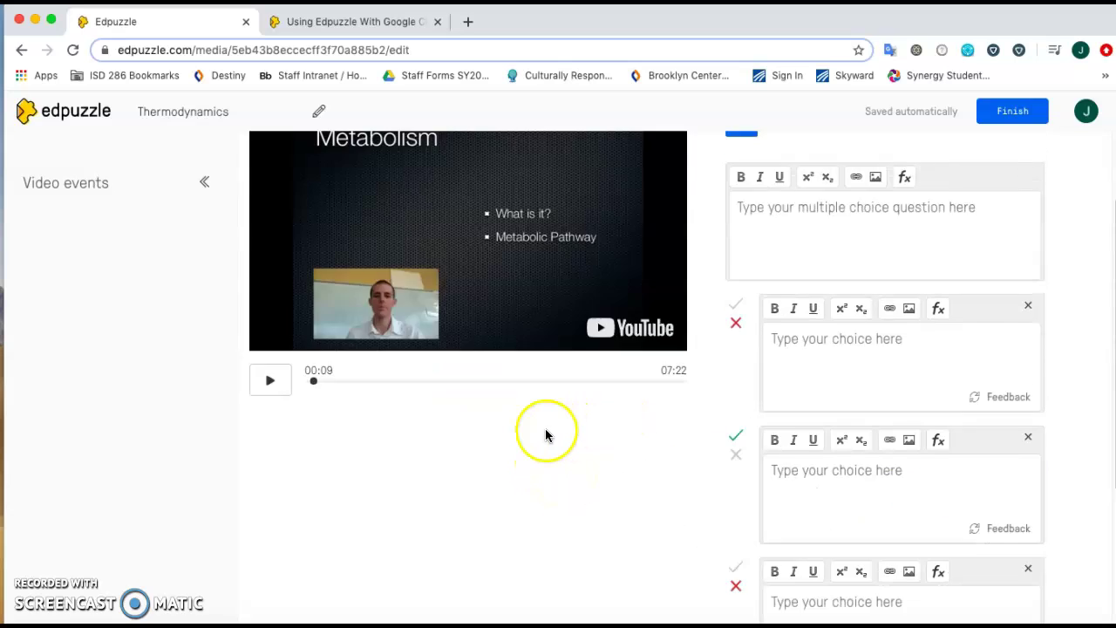
scroll(546, 431, up, 3)
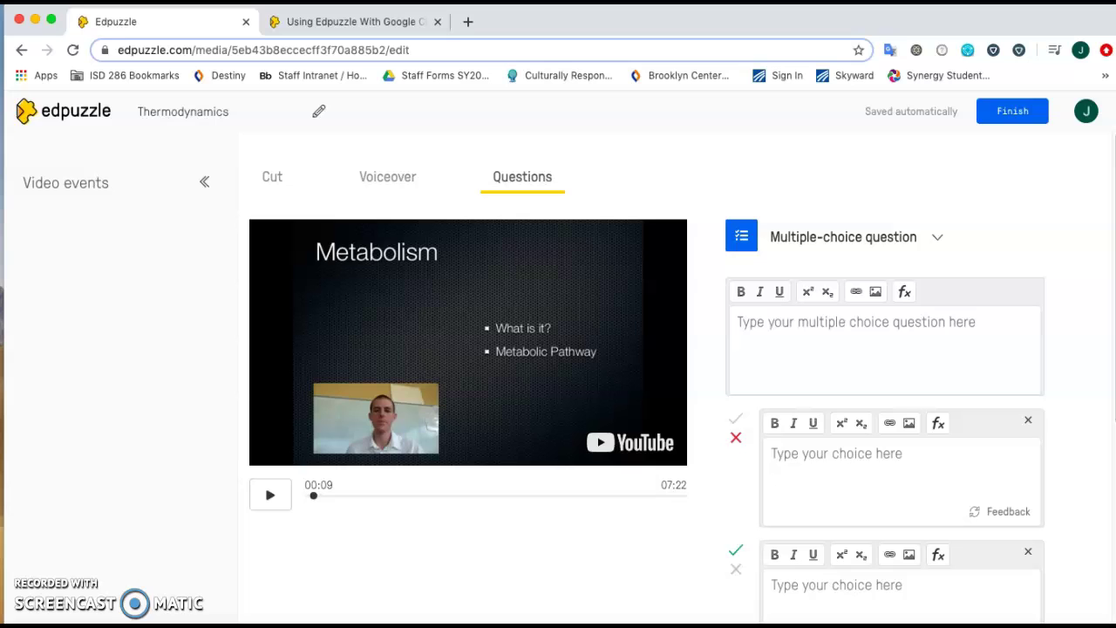
Step: Change the item type to an open-ended question and to a note to view their forms, and finish editing the video
click(938, 238)
click(850, 307)
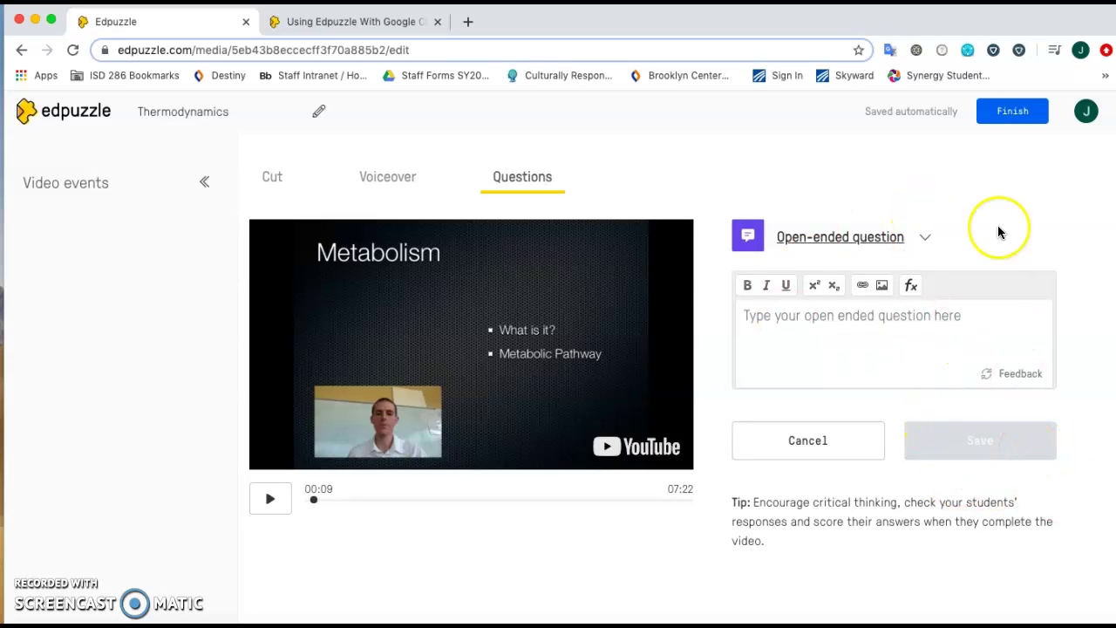
click(924, 242)
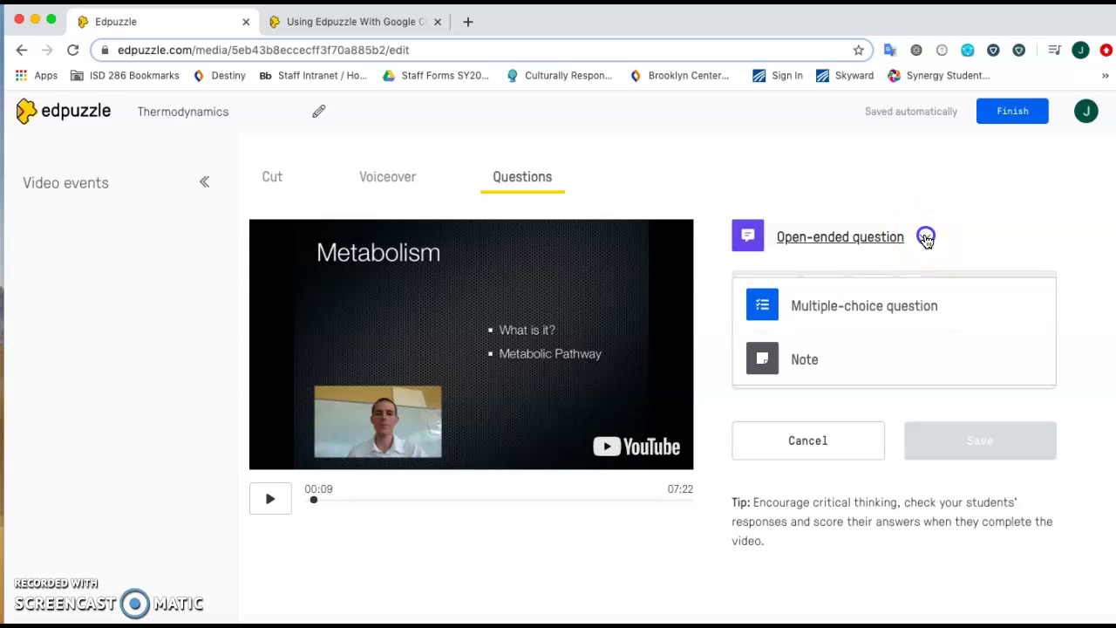
click(788, 362)
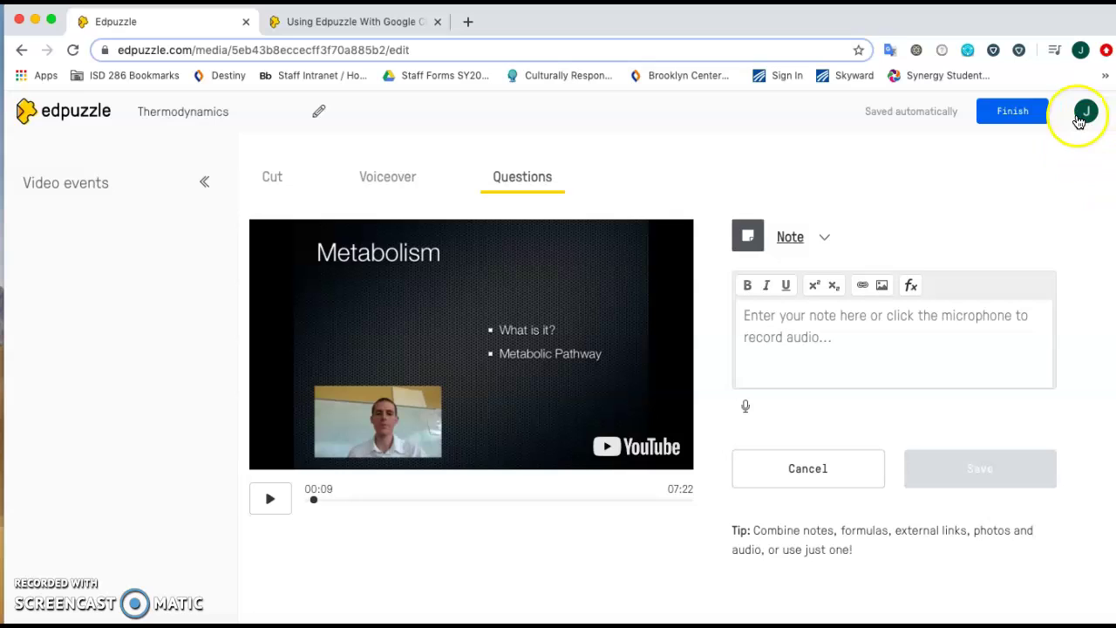
click(1013, 112)
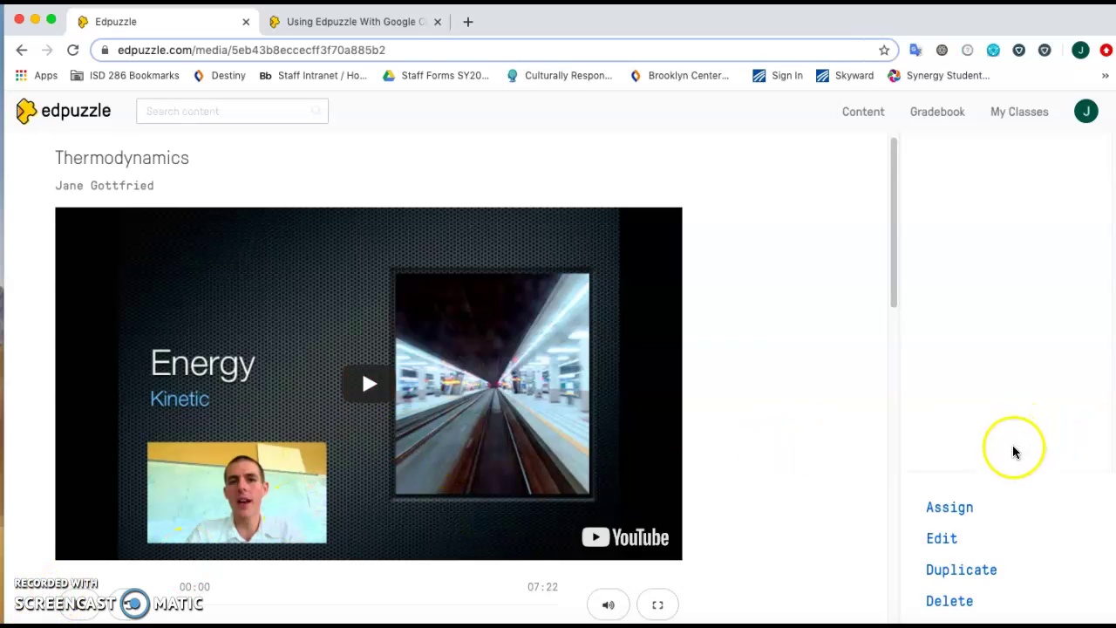
Step: Set up assigning the video to all students of the Teachers class, but leave the assignment for another time
click(946, 513)
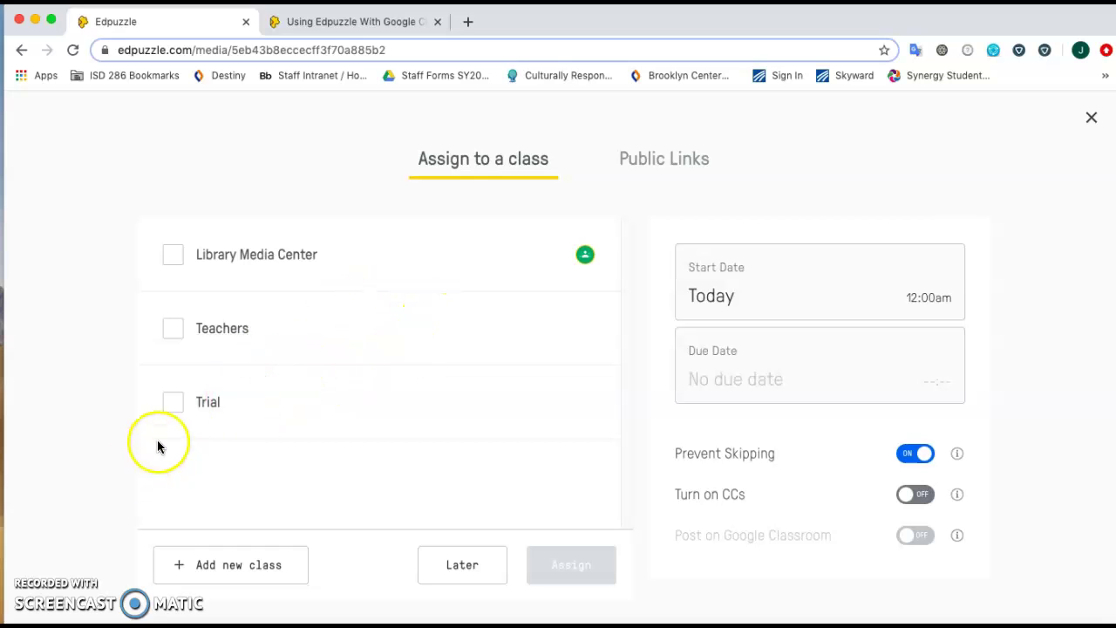
click(173, 332)
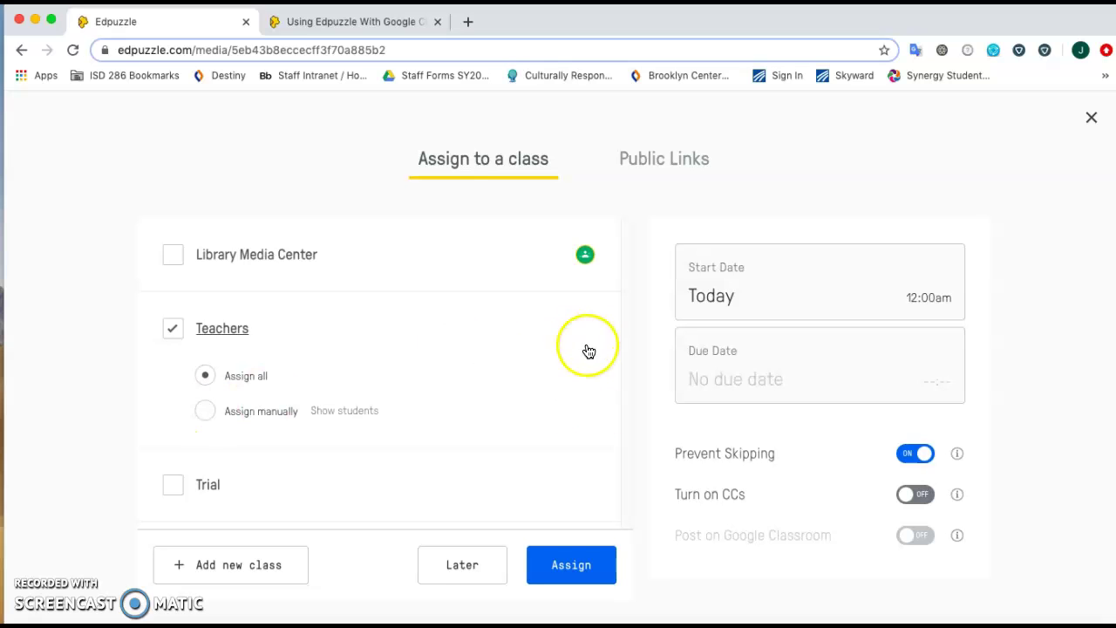
click(460, 565)
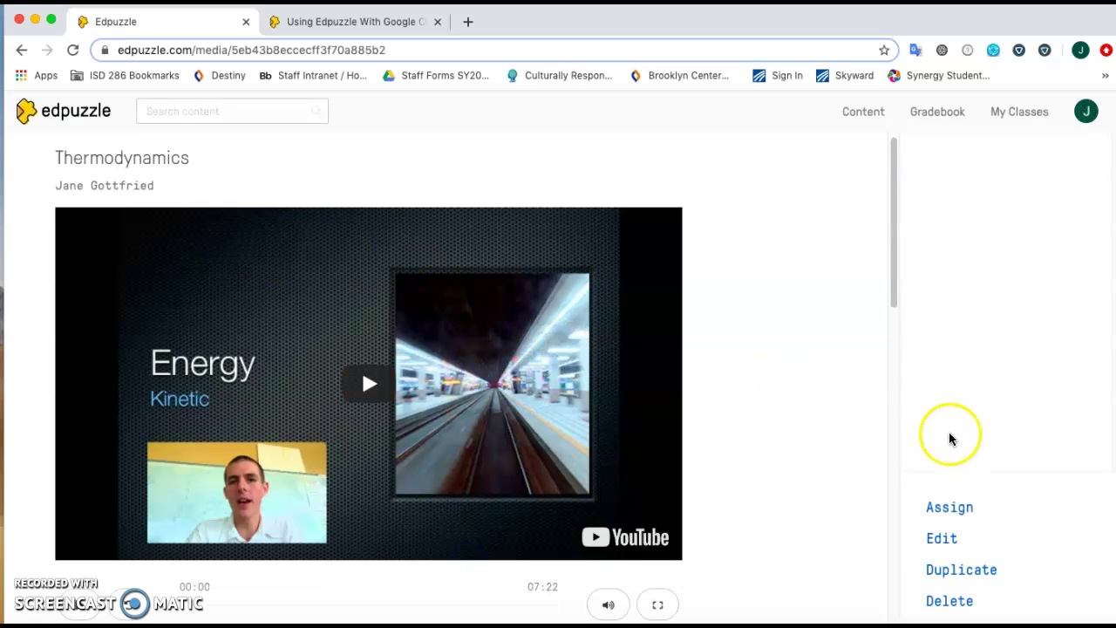
Step: Reopen the Thermodynamics video for editing to view its Voiceover option, and return to the content library
click(955, 541)
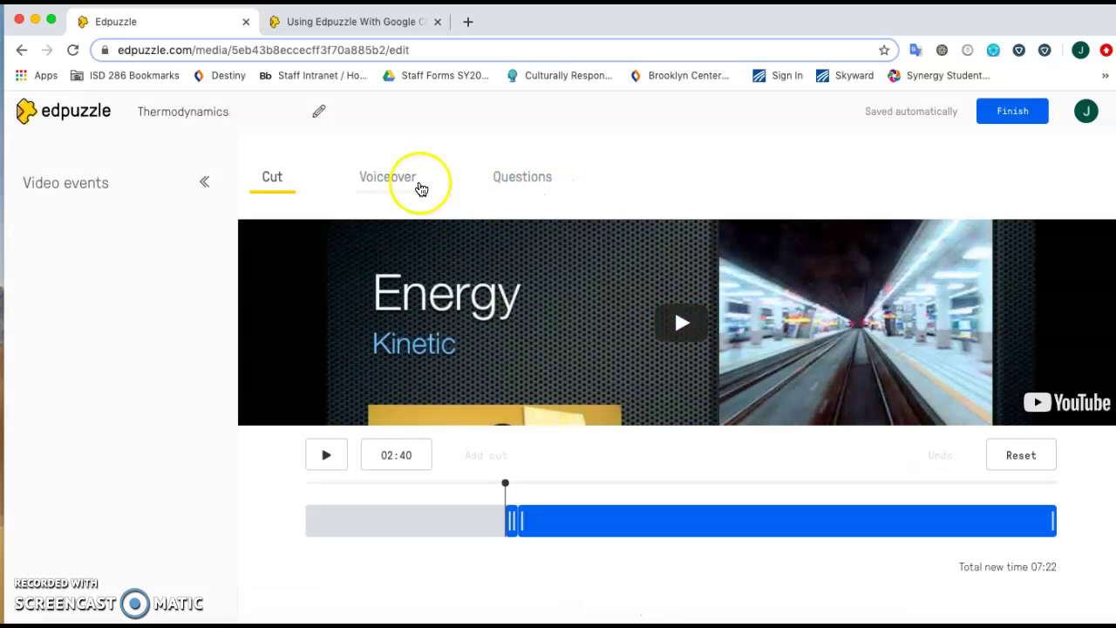
click(393, 182)
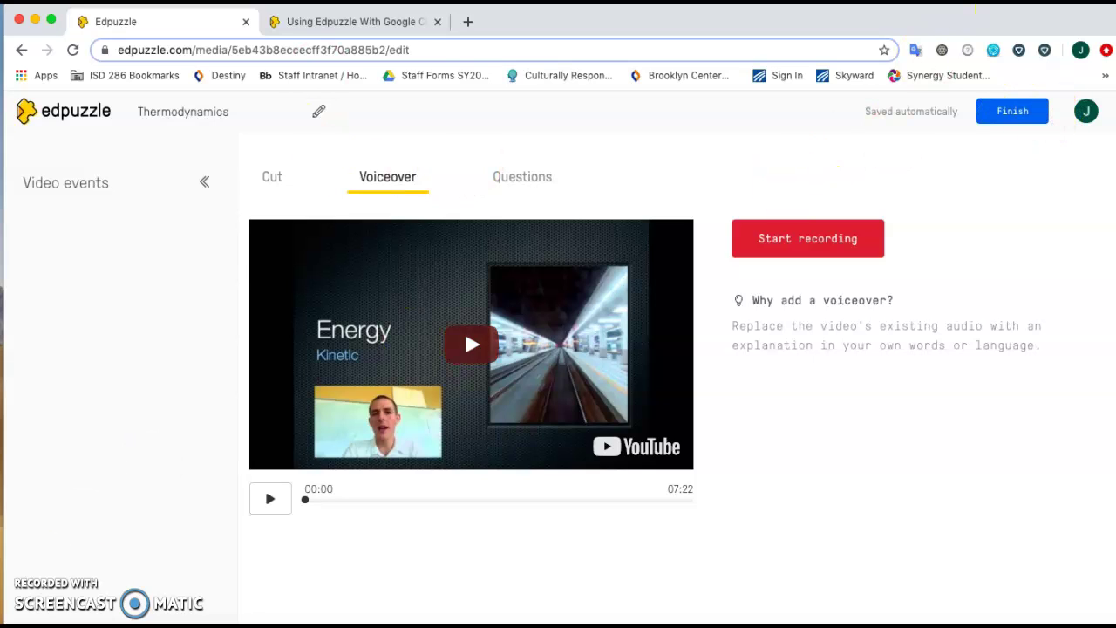
click(863, 112)
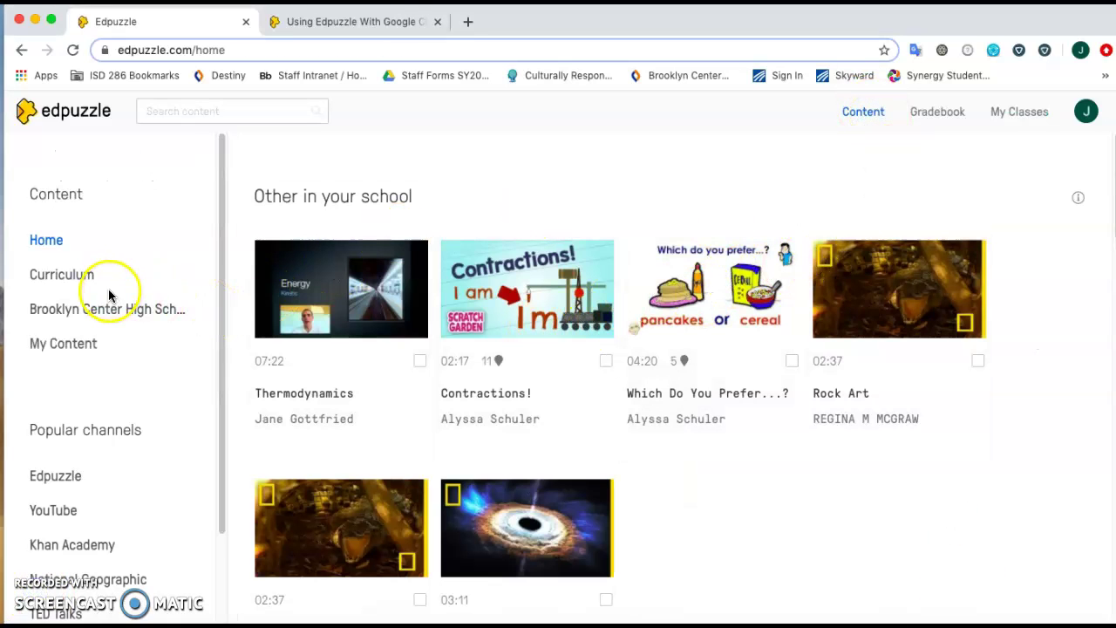
Step: View Edpuzzle's Curriculum page, open the Khan Academy channel and look through its videos
click(75, 278)
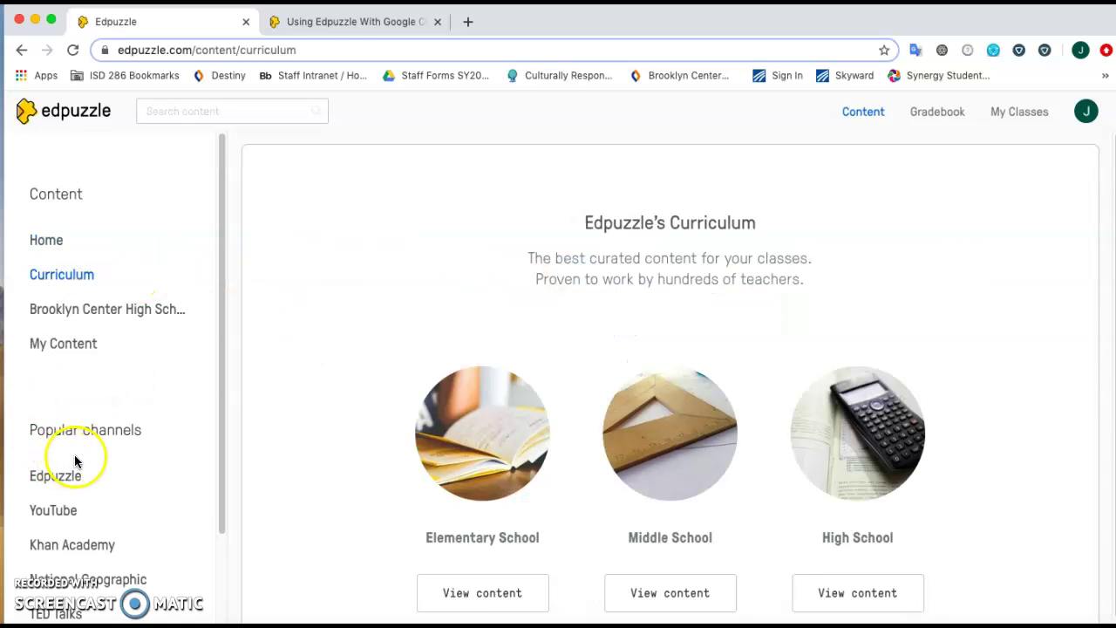
scroll(75, 462, down, 3)
click(57, 403)
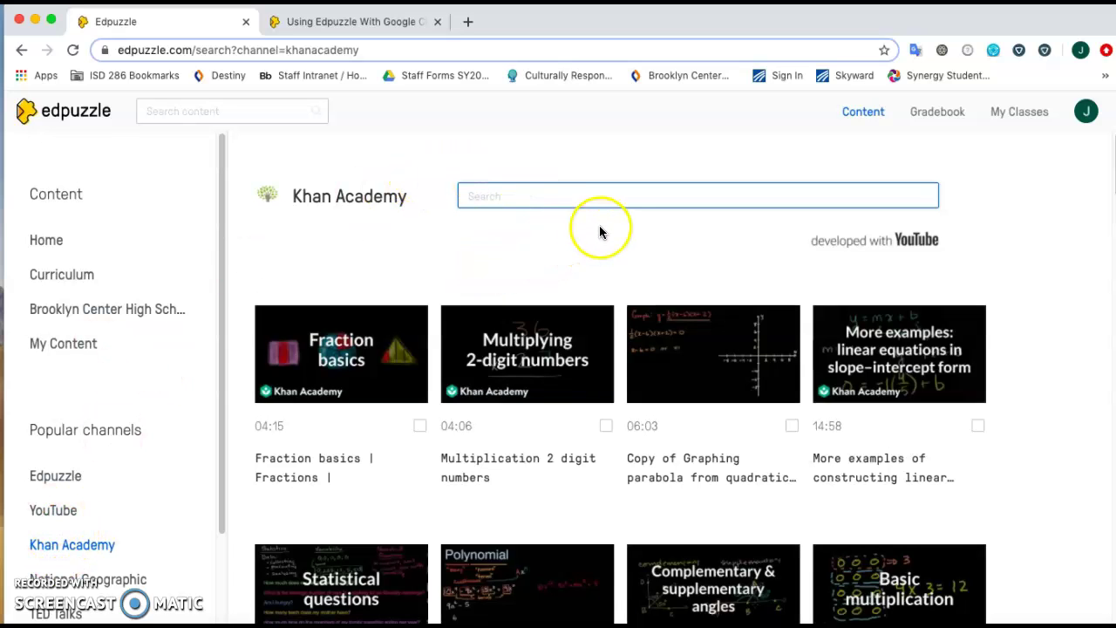
scroll(586, 235, down, 3)
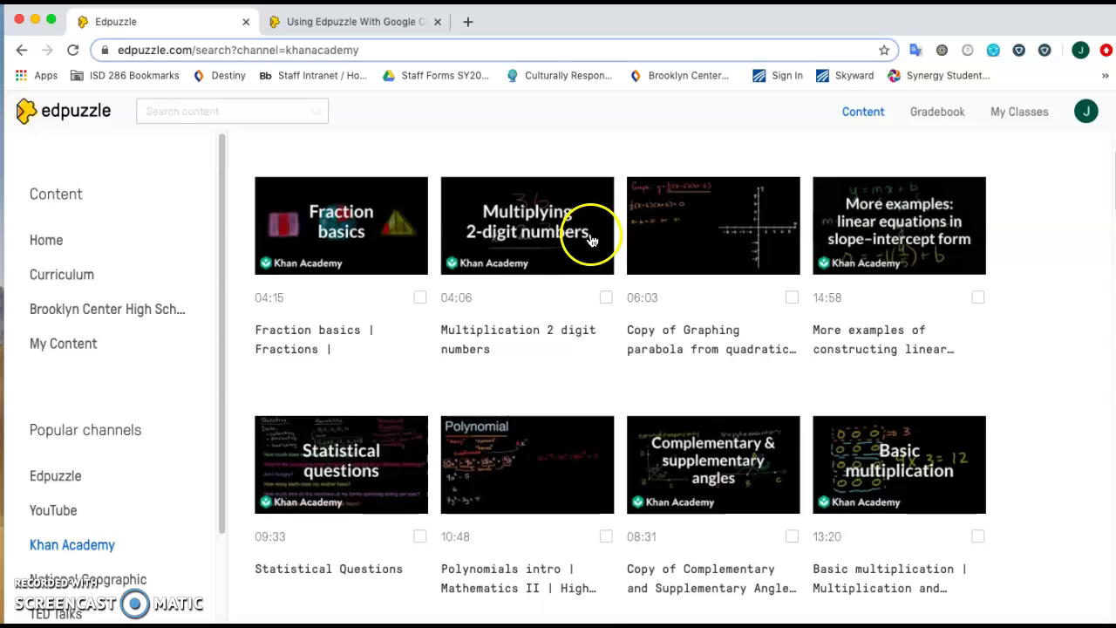
scroll(589, 238, up, 3)
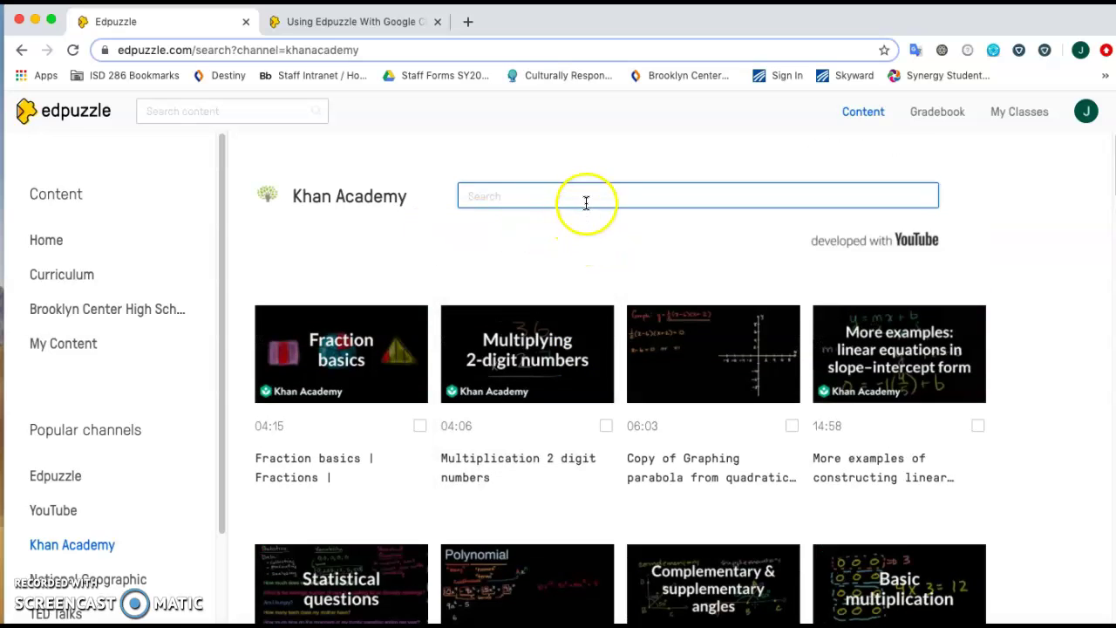
Step: Search the Khan Academy channel for "solar system", look through the results and show the same search in the YouTube channel
text(solar system)
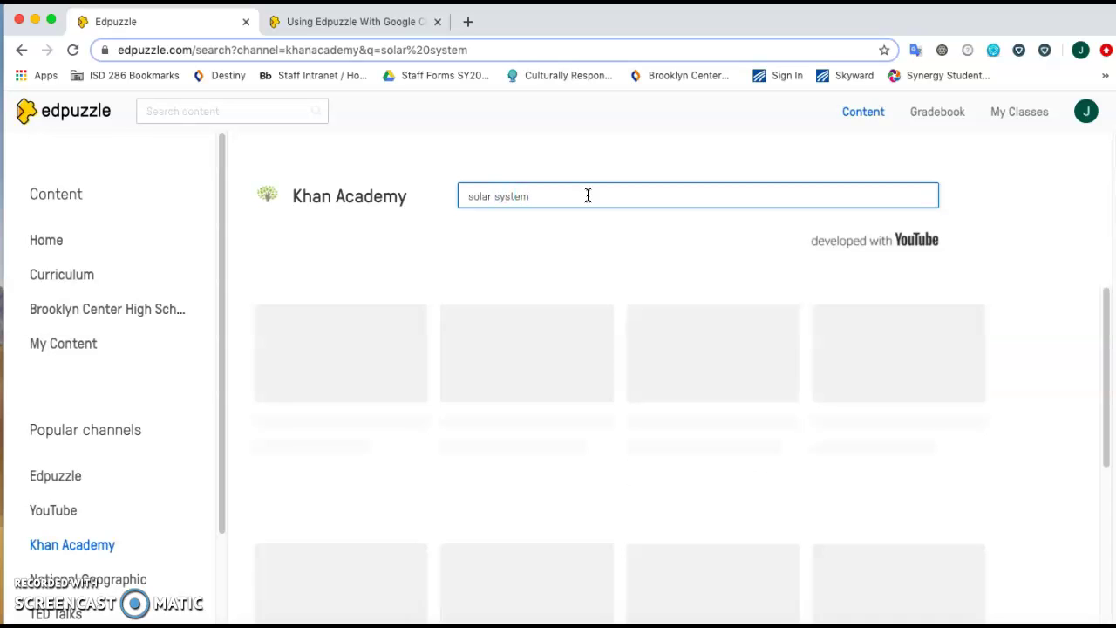
scroll(637, 321, down, 5)
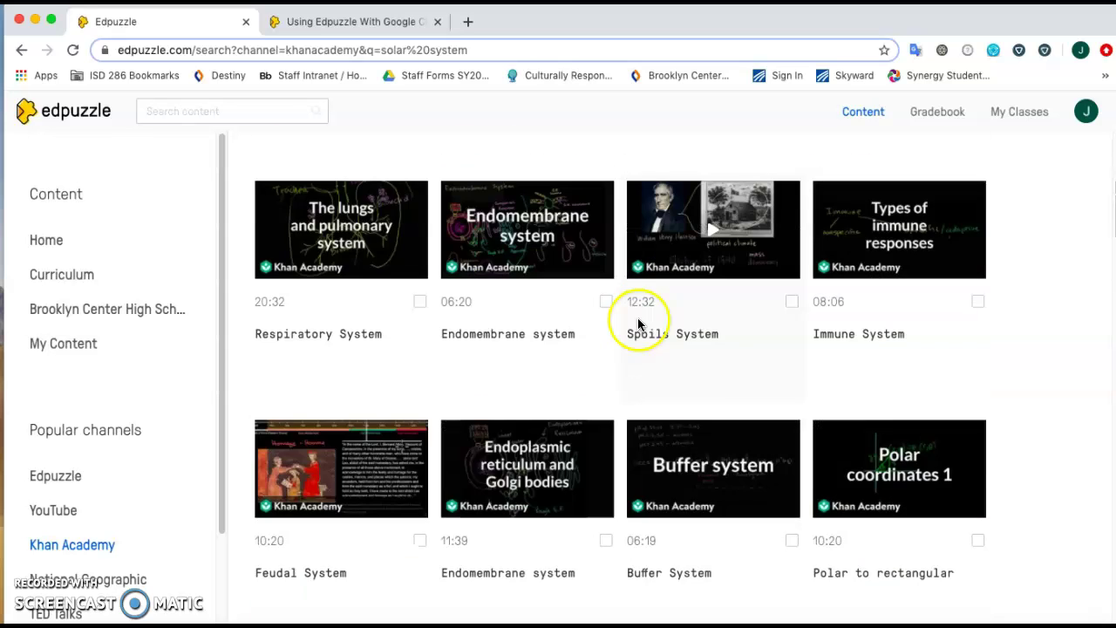
scroll(638, 324, down, 5)
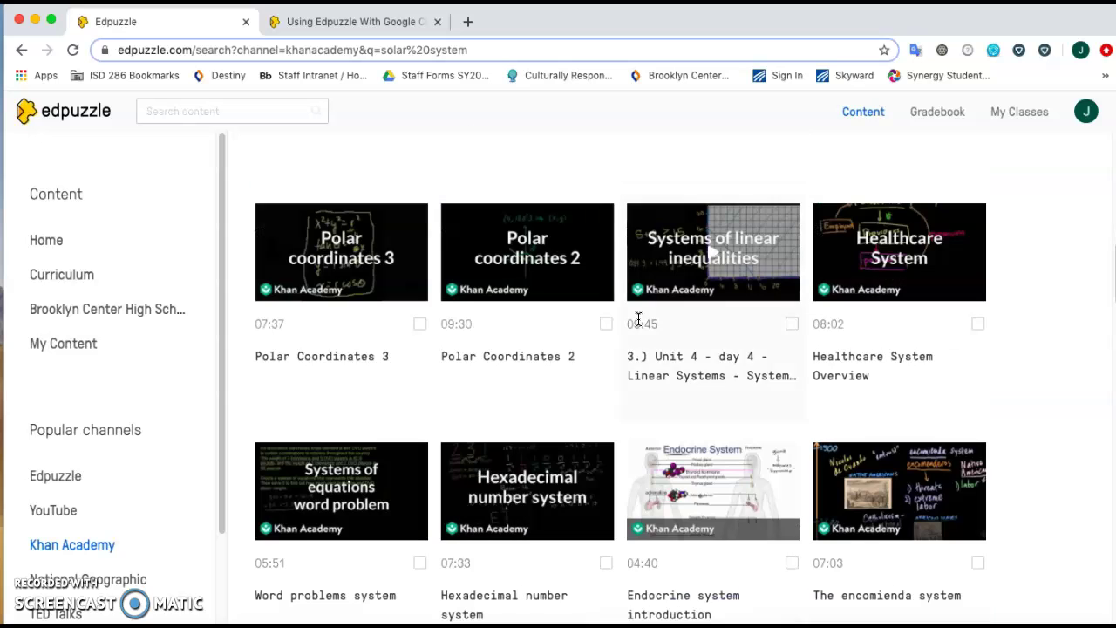
scroll(538, 354, up, 10)
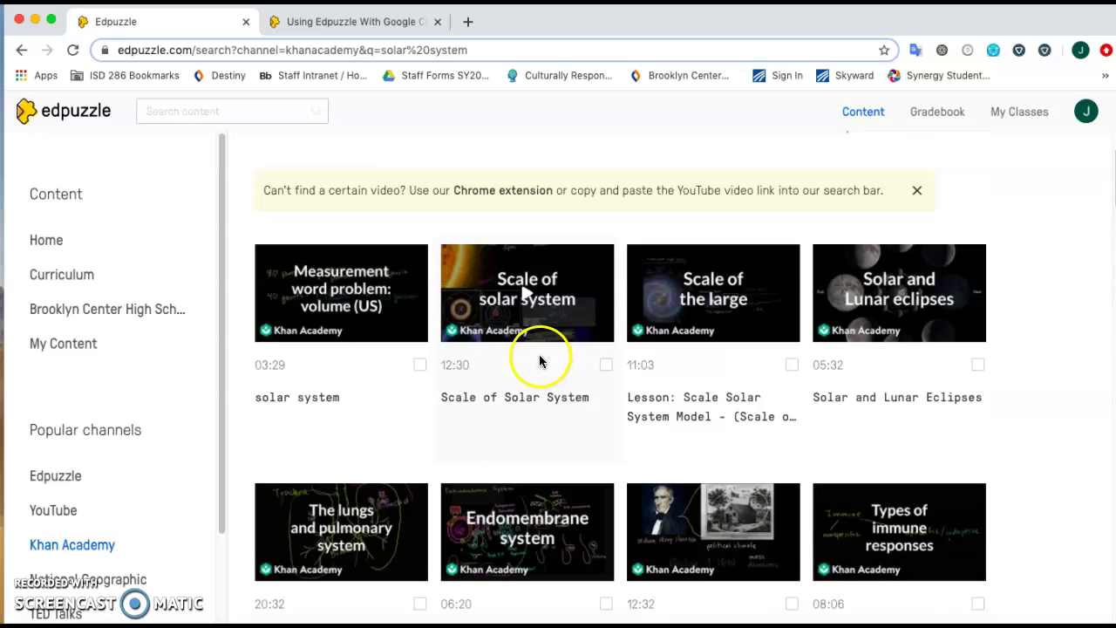
click(52, 511)
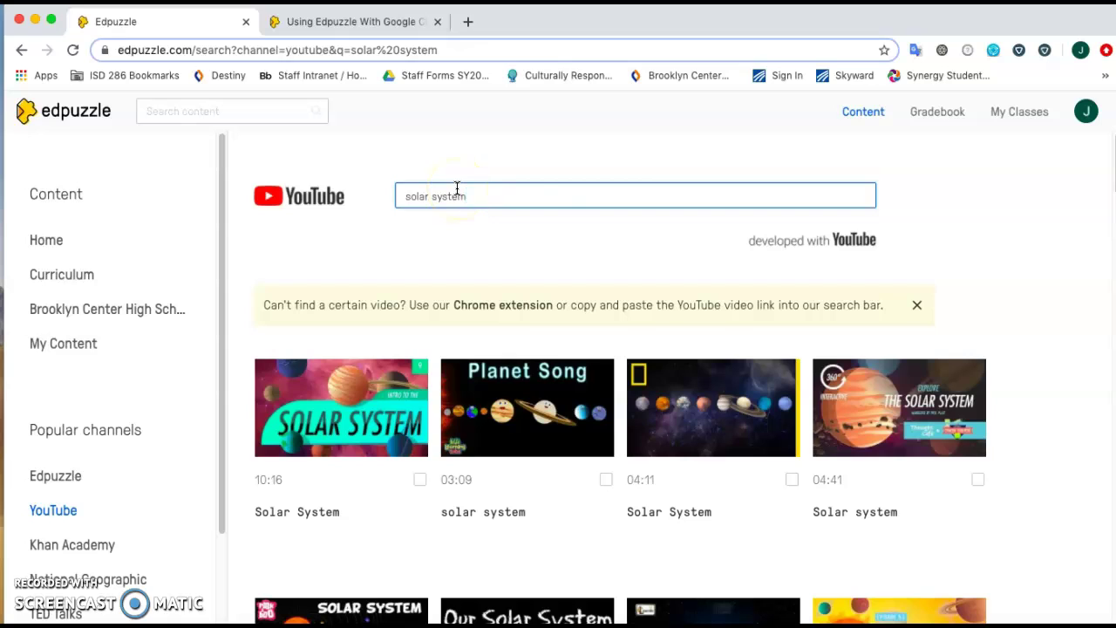
click(557, 192)
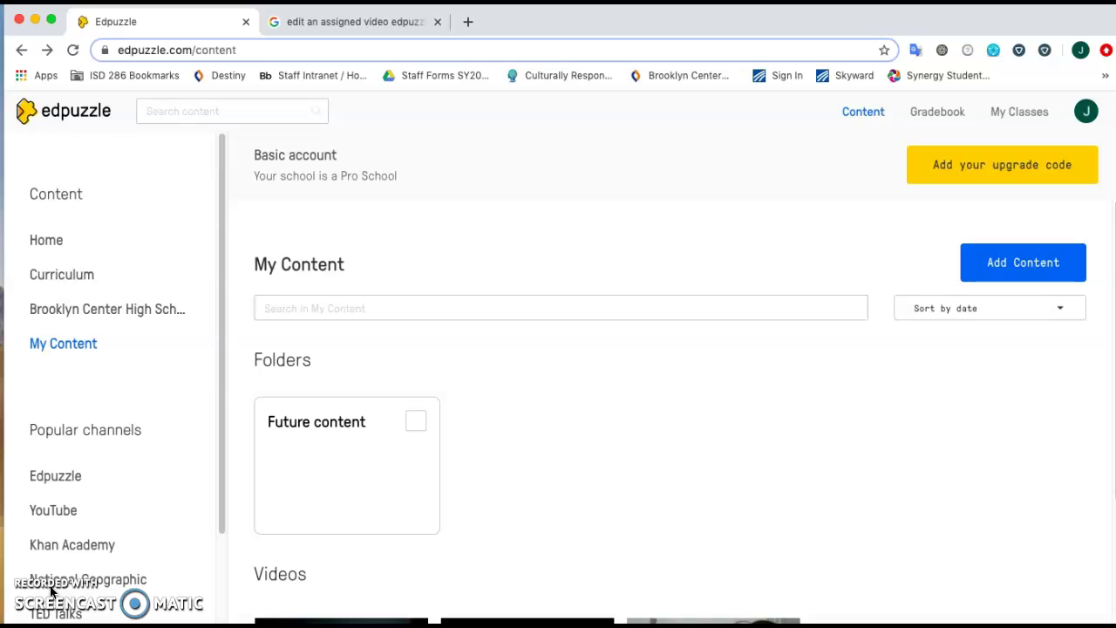
Step: Open the Intro to vectors & scalars video from My Content and duplicate it
scroll(602, 374, down, 3)
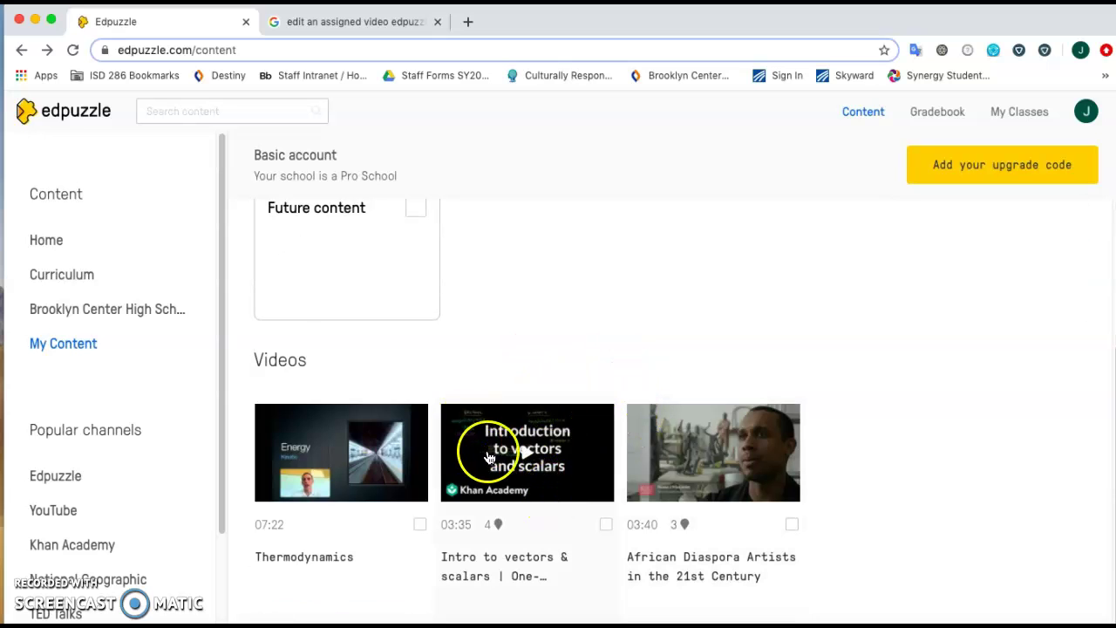
click(532, 449)
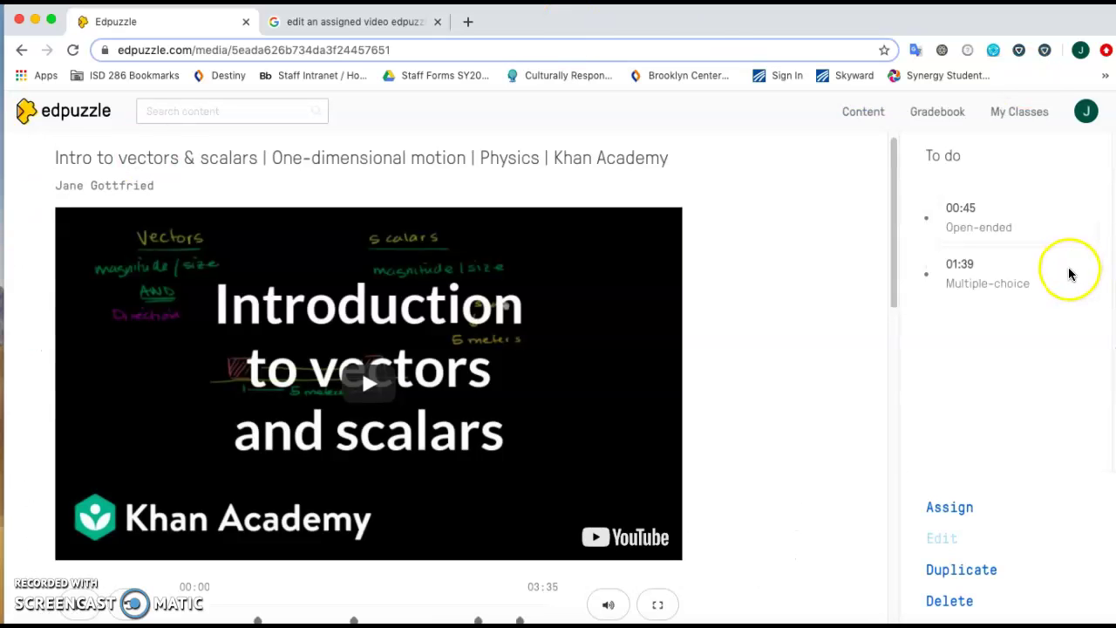
click(972, 571)
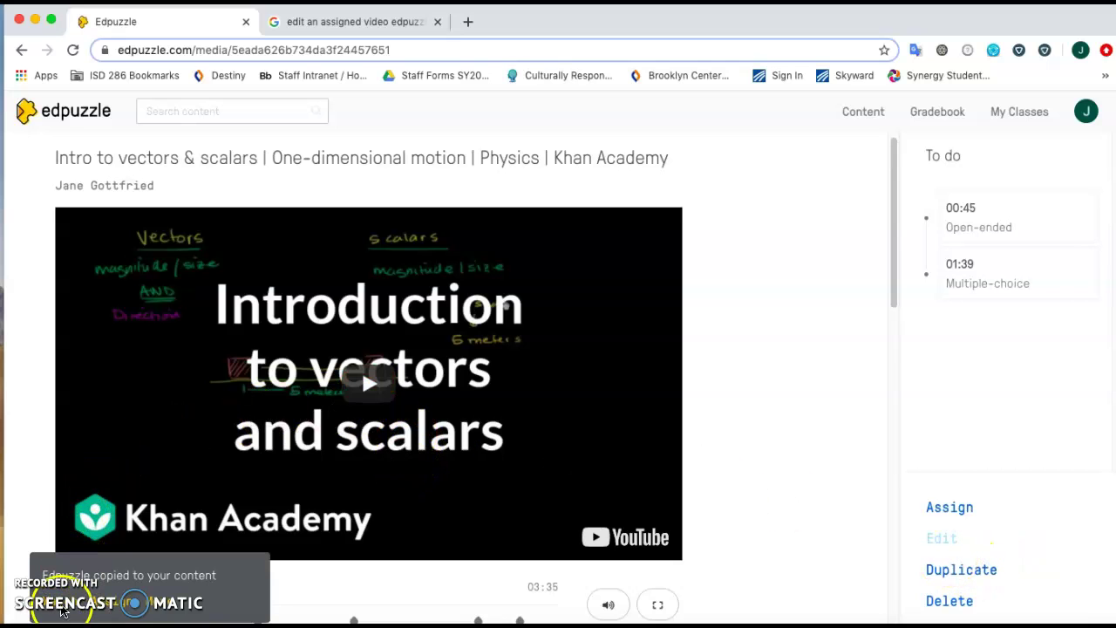
click(65, 604)
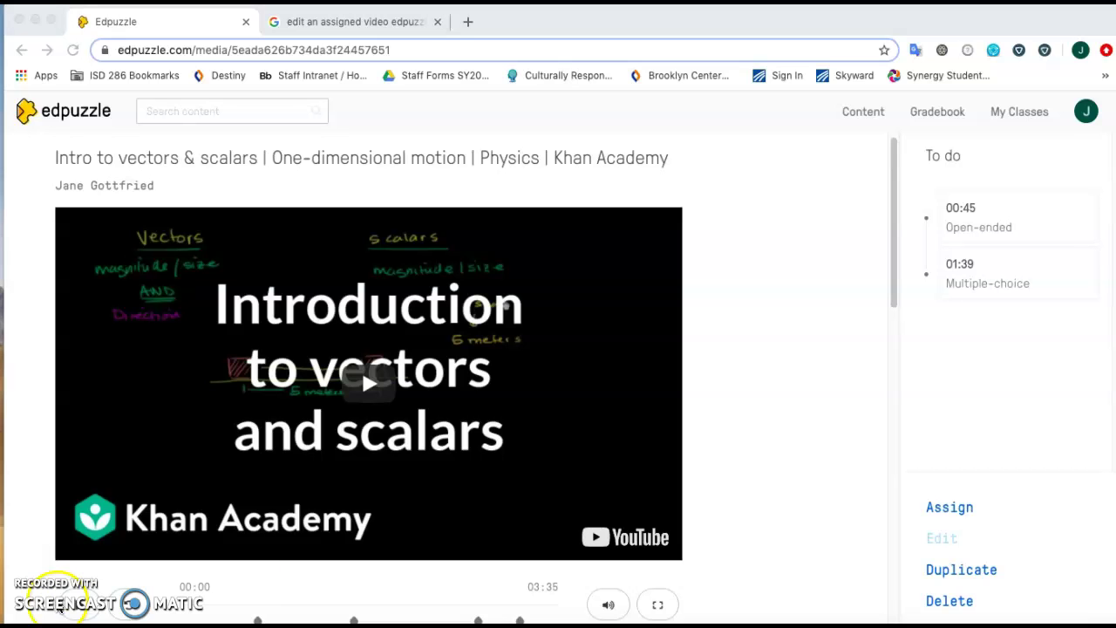
Step: Go to the content home page and open the copy of the Intro to vectors & scalars video under Trending in Minnesota
scroll(694, 486, down, 15)
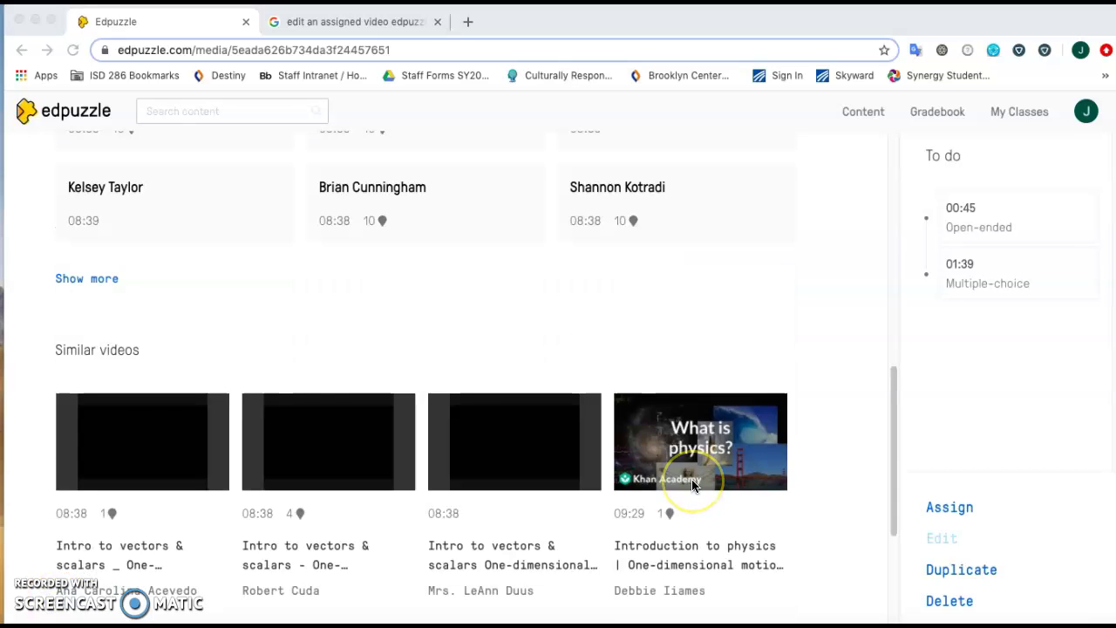
scroll(696, 486, up, 15)
scroll(288, 515, down, 4)
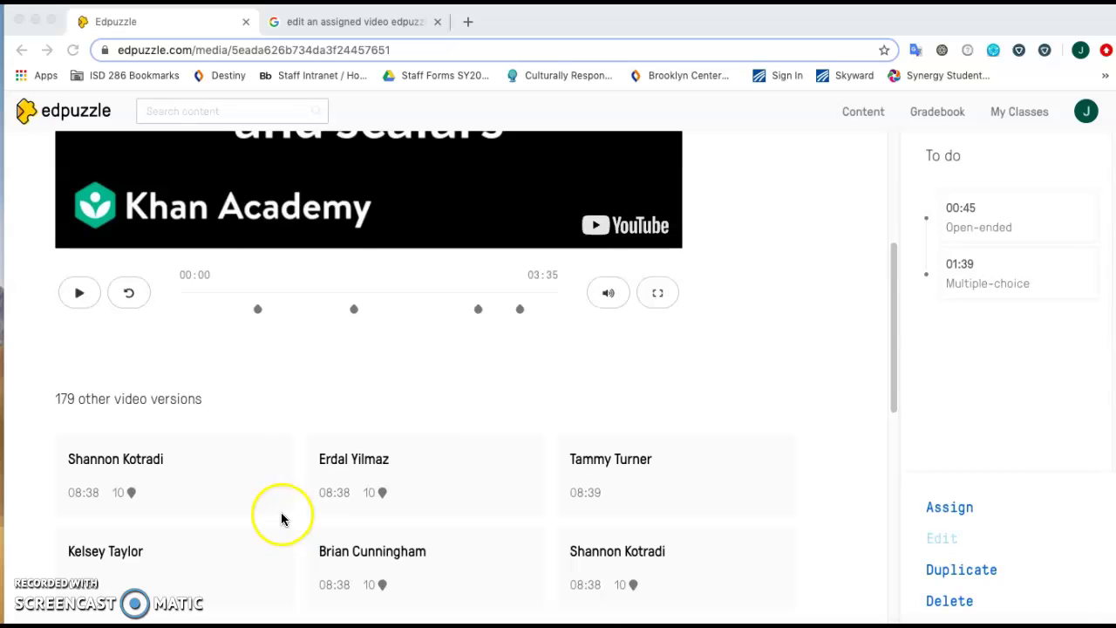
scroll(282, 515, up, 4)
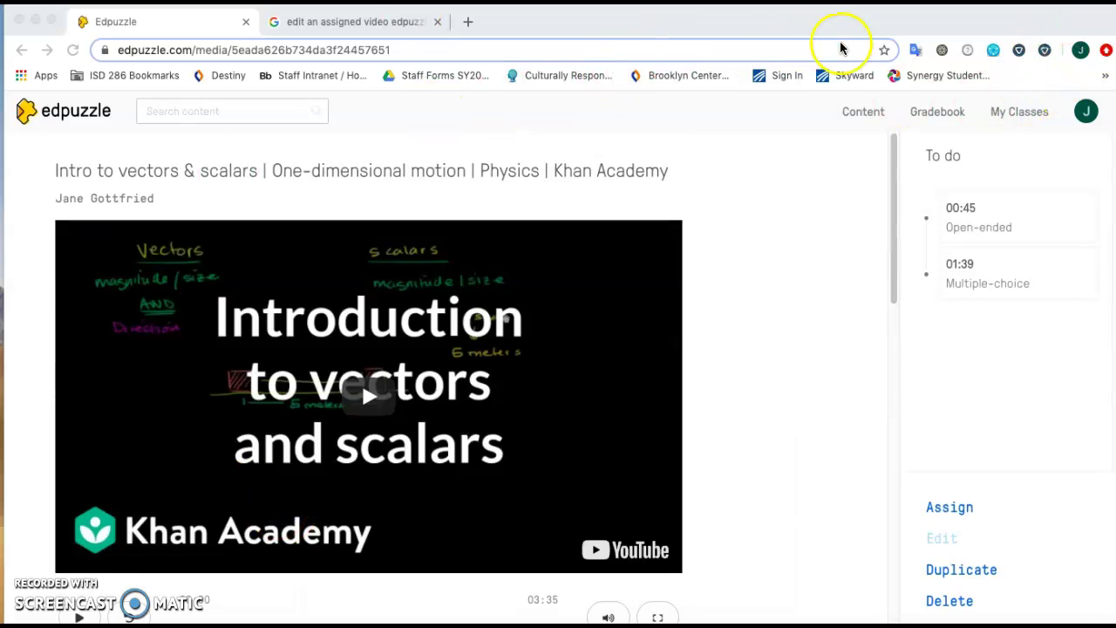
click(863, 112)
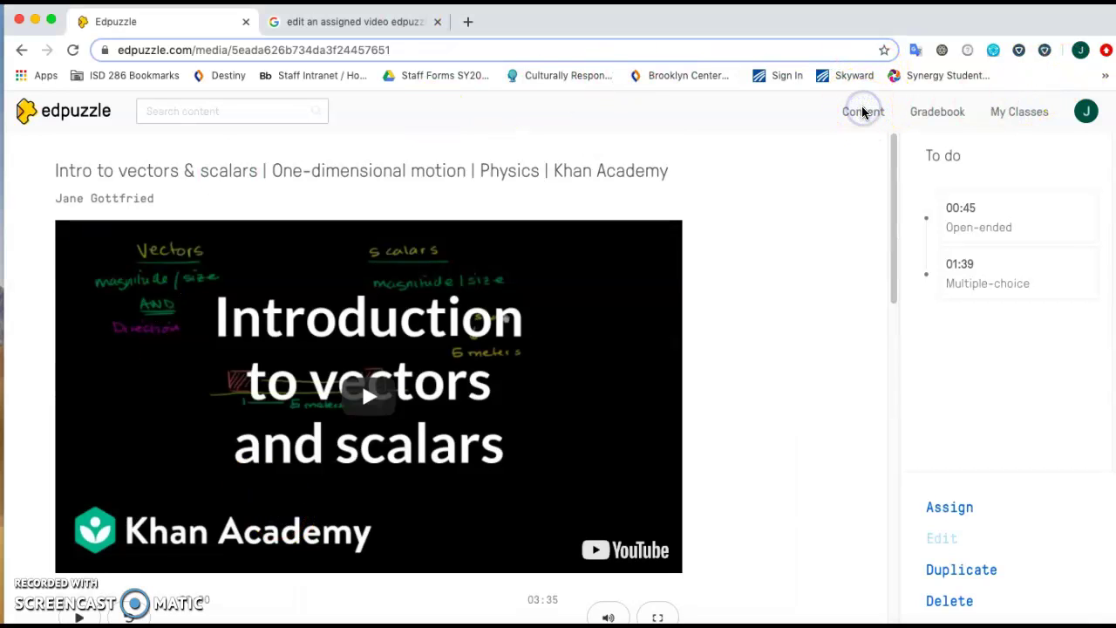
click(863, 114)
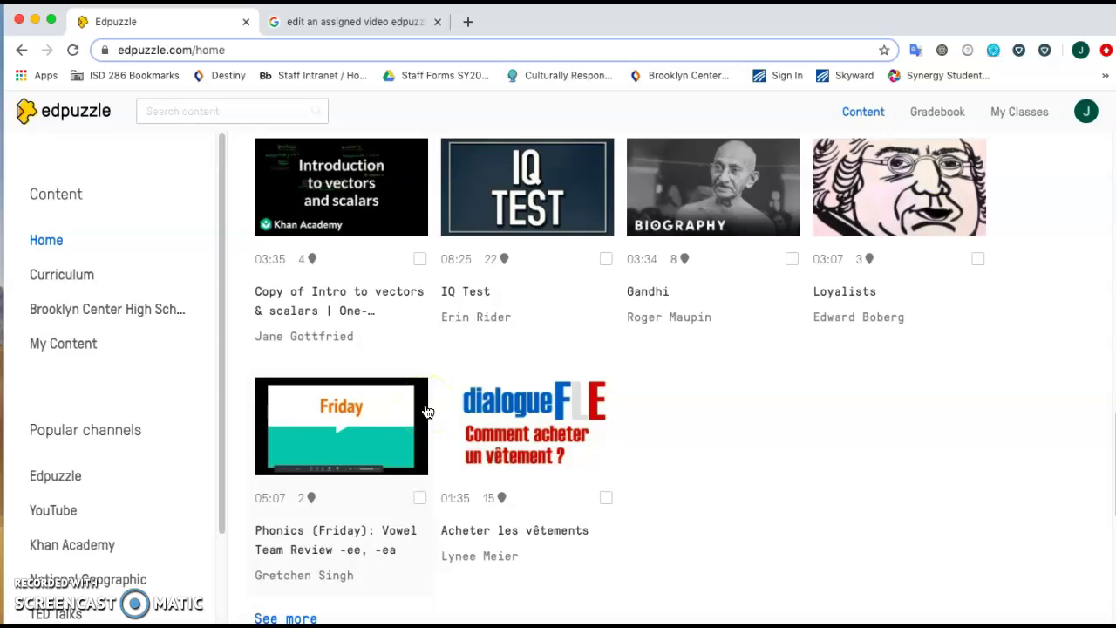
scroll(428, 412, down, 10)
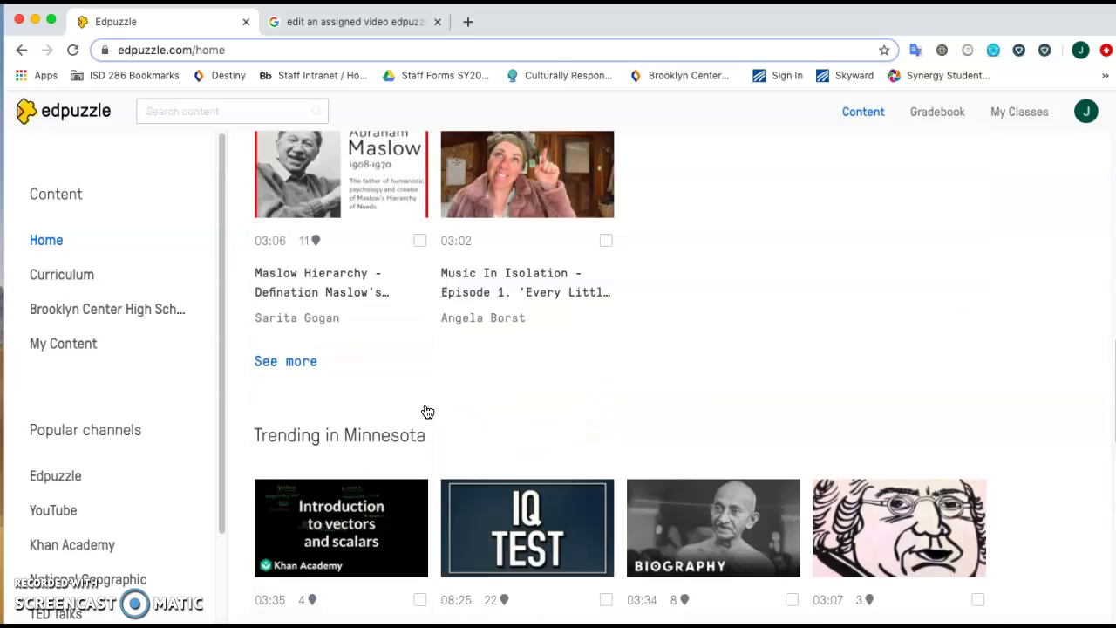
scroll(425, 415, down, 5)
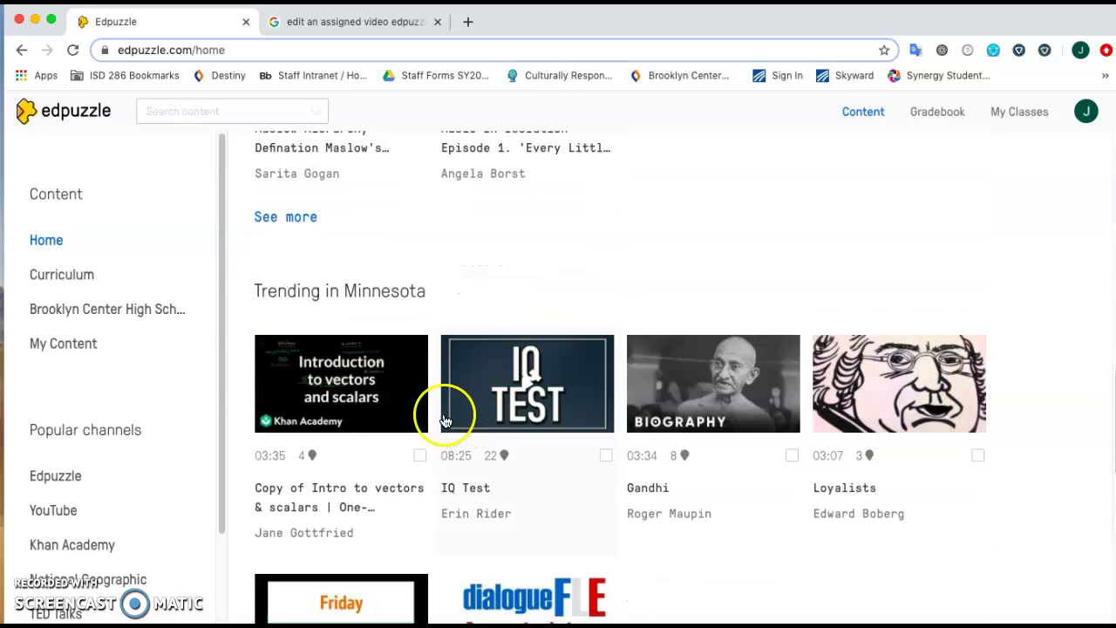
click(356, 408)
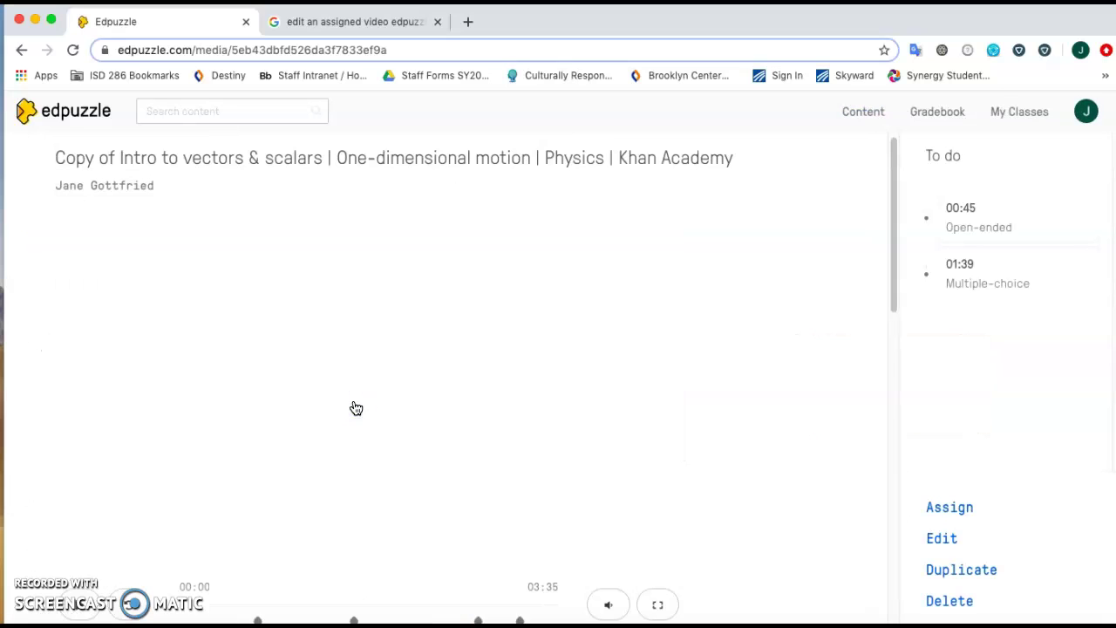
Step: Open the copied video in the editor to view its cuts, questions and notes, and finish editing
scroll(796, 452, down, 2)
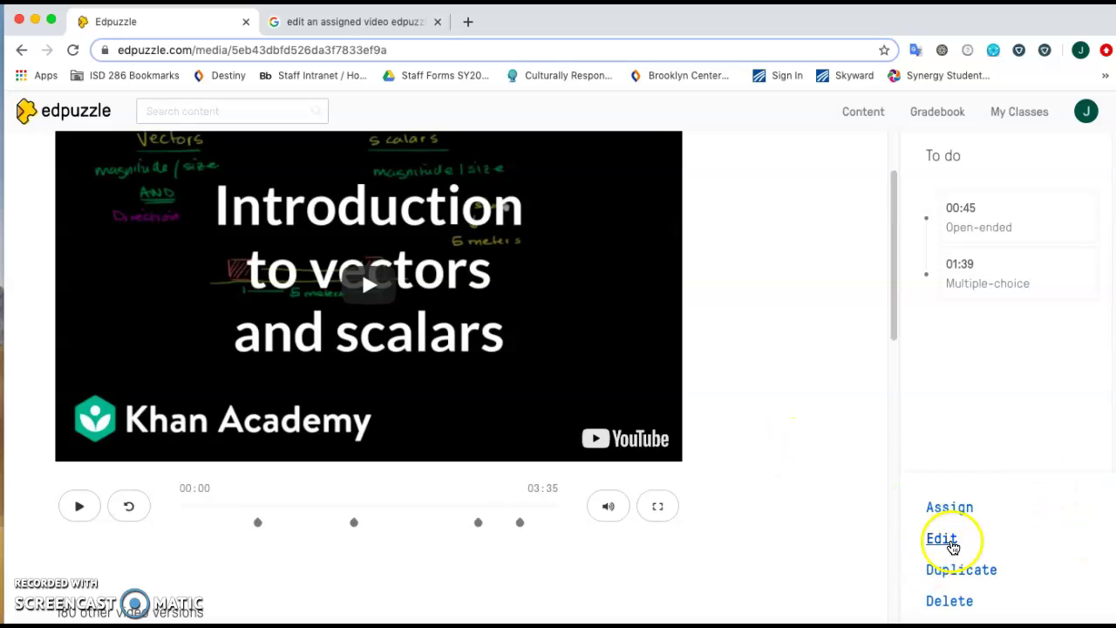
click(942, 539)
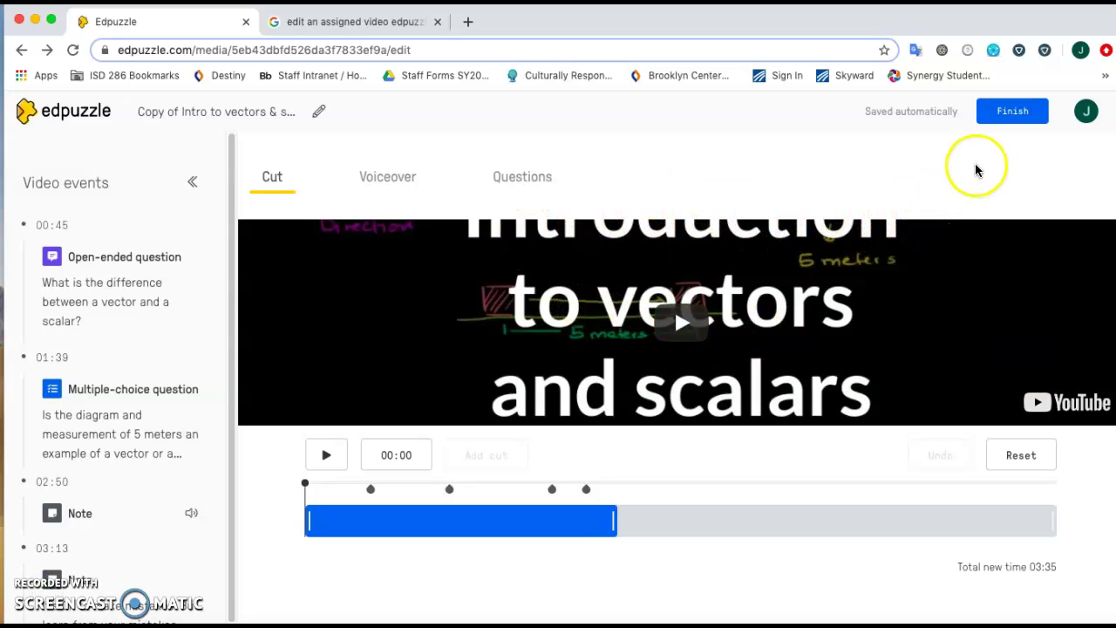
click(1014, 113)
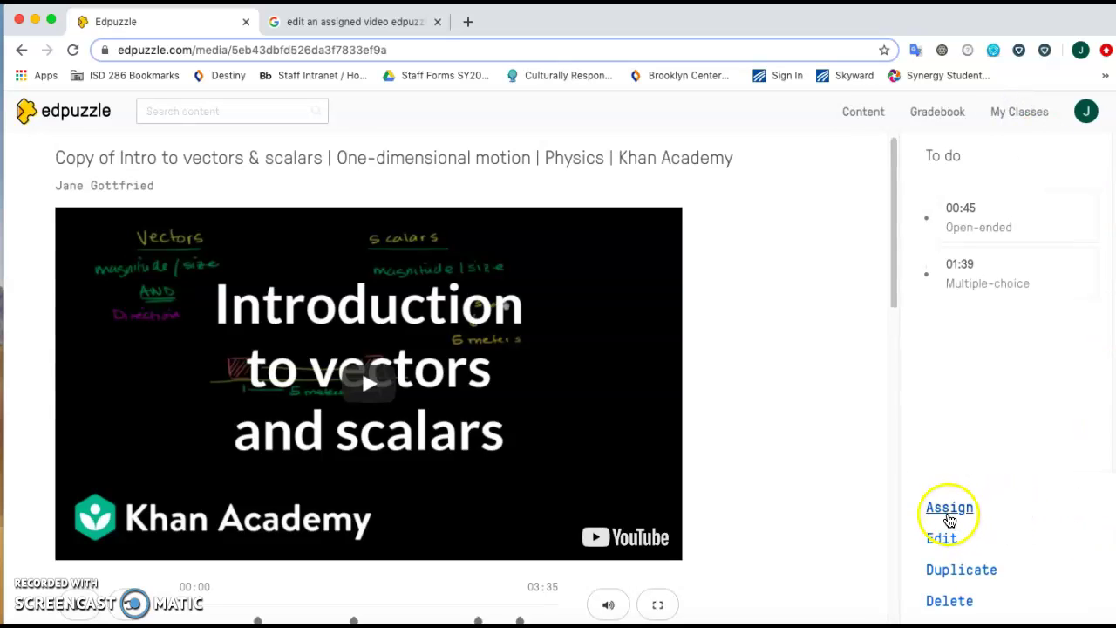
Step: Open the copied video's class assignment settings and toggle the Prevent Skipping option
click(947, 508)
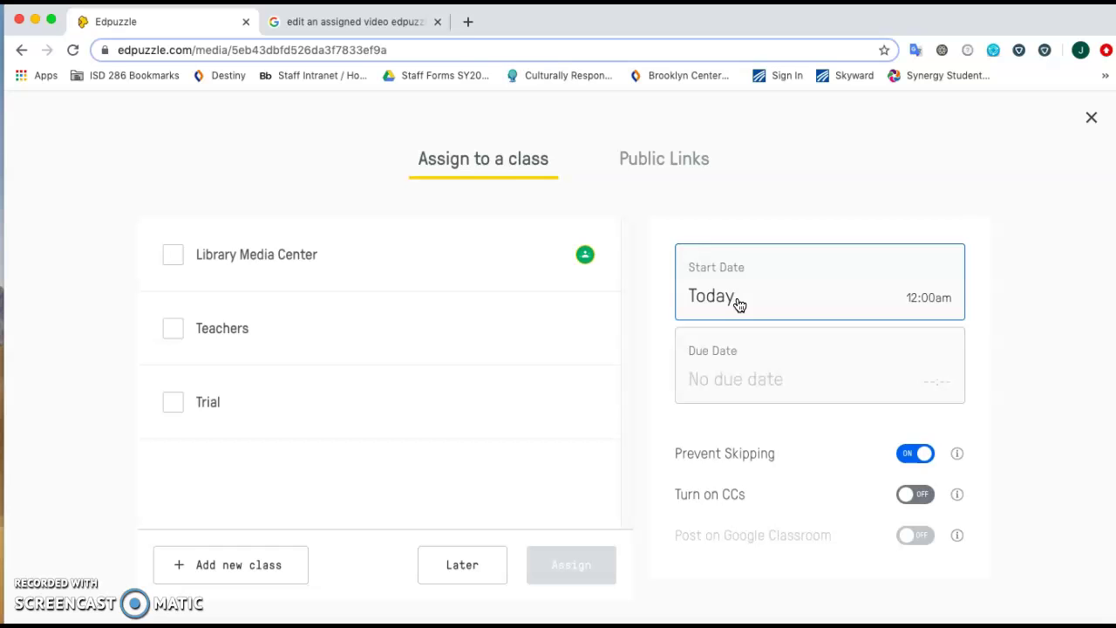
click(935, 456)
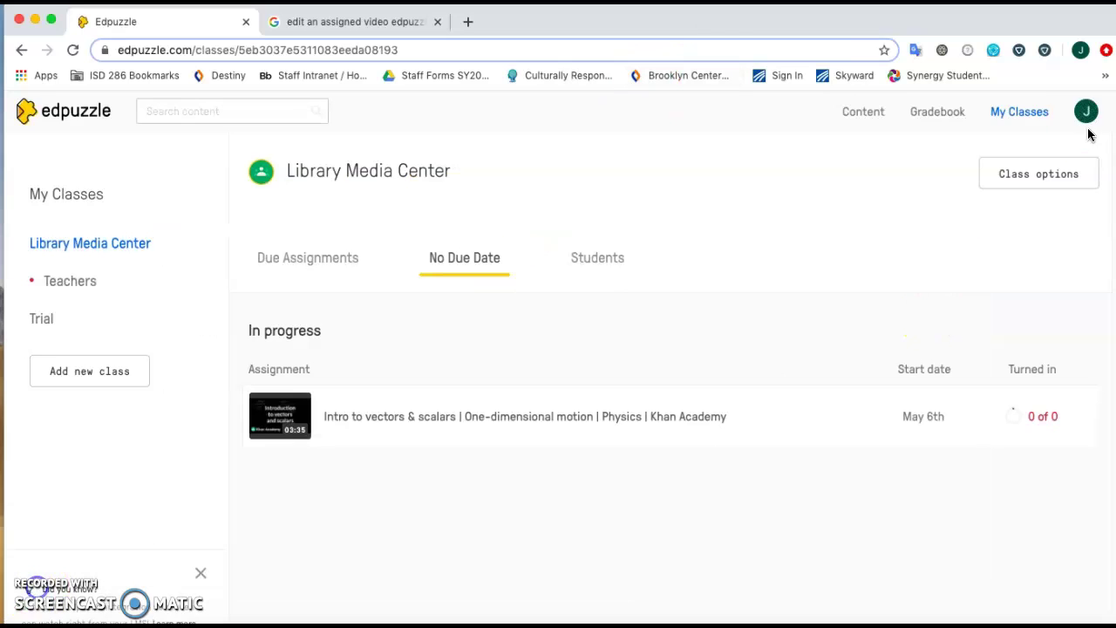
Step: Open the Gradebook and switch it to the Teachers class to view the students' scores and time spent
click(940, 112)
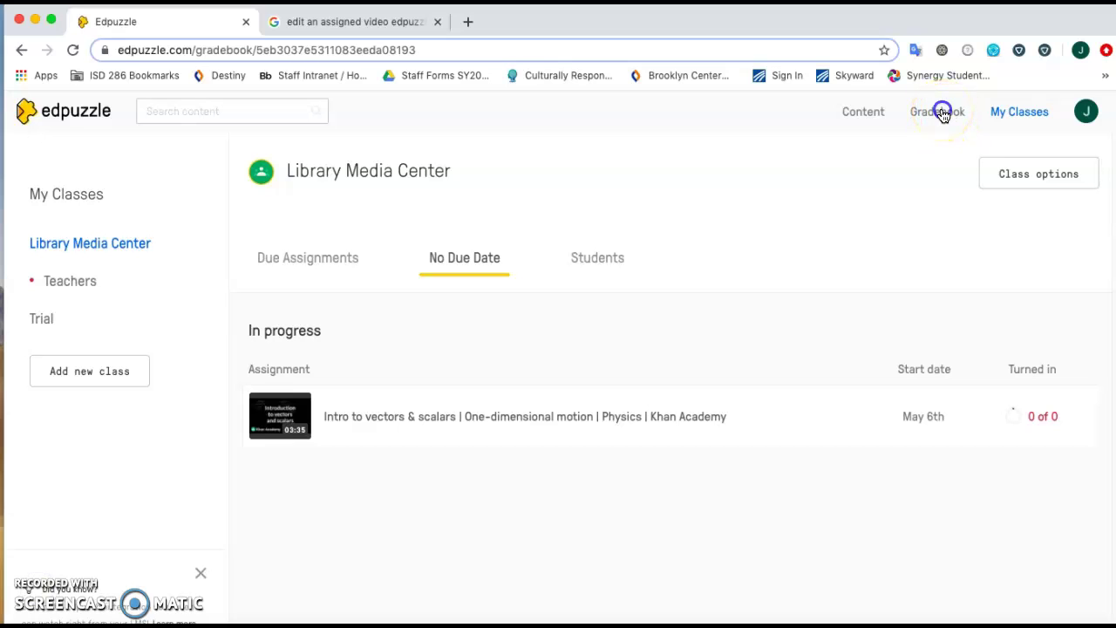
click(175, 218)
click(75, 290)
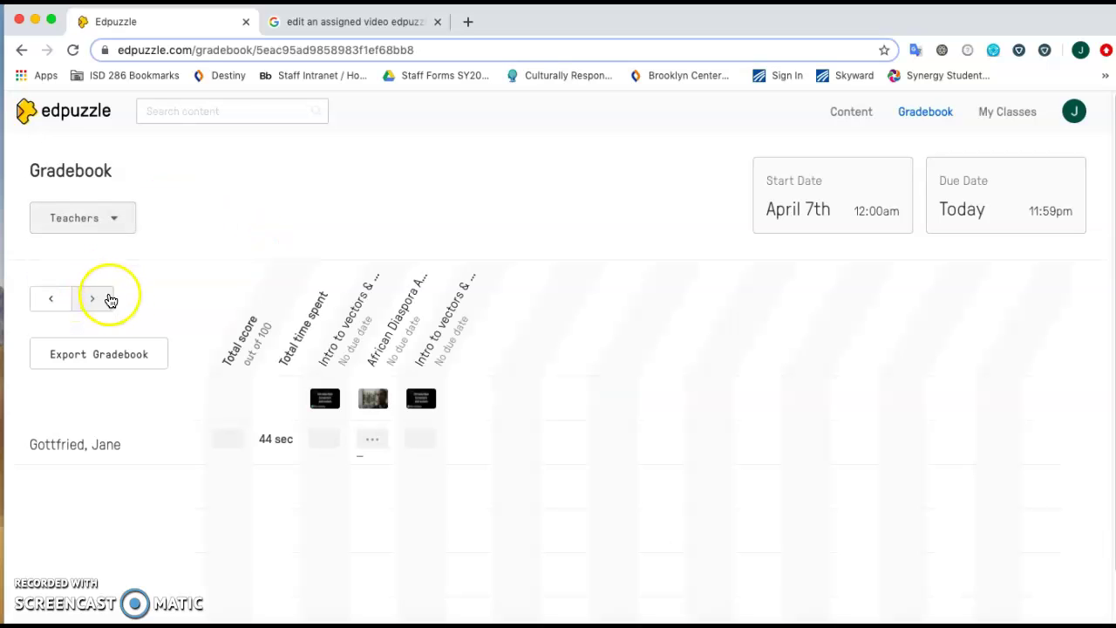